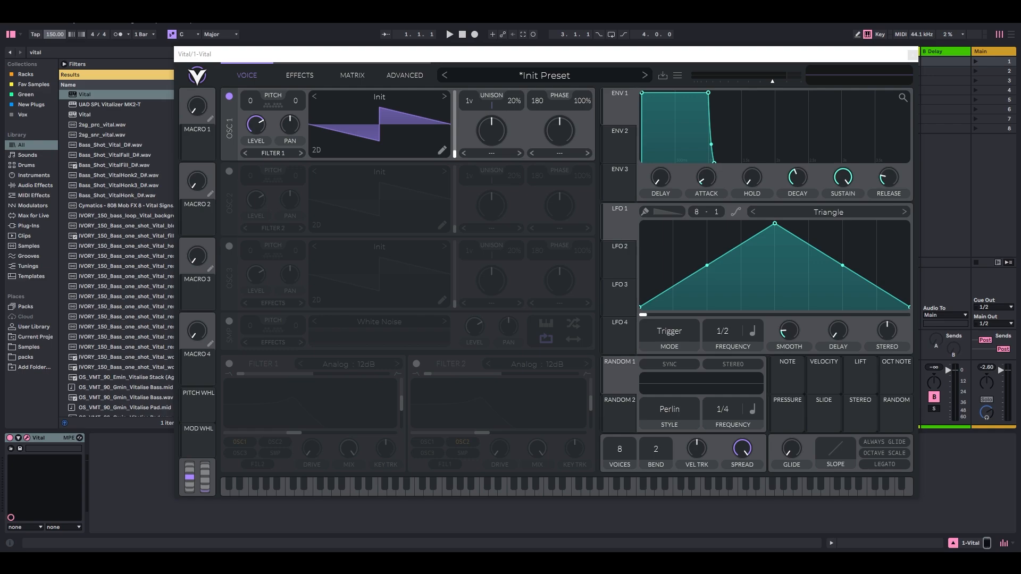
# Modulate oscillator 1's level with LFO 1 and turn the oscillator's base level fully down.
pyautogui.click(759, 59)
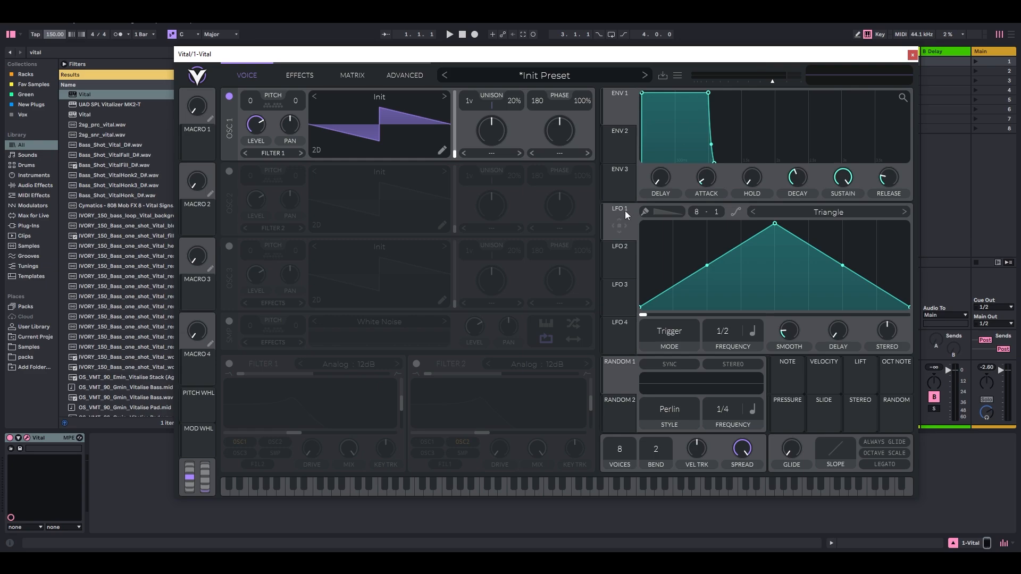
pyautogui.moveTo(611, 233); pyautogui.dragTo(247, 212)
pyautogui.moveTo(257, 155)
pyautogui.moveTo(257, 154); pyautogui.dragTo(260, 109)
# Shift LFO 1's peak to about a quarter of the cycle, curve its rise, and set its frequency to 1/4.
pyautogui.moveTo(775, 223); pyautogui.dragTo(701, 223)
pyautogui.moveTo(671, 267); pyautogui.dragTo(675, 276)
pyautogui.moveTo(726, 338); pyautogui.dragTo(736, 323)
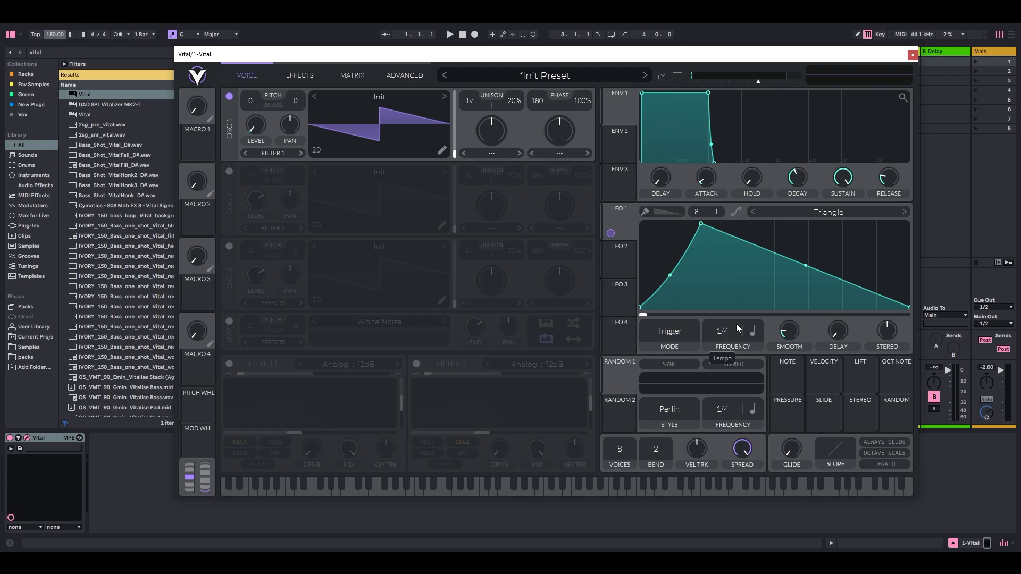
pyautogui.press('f')
# Load the Harmonic Series wavetable into oscillator 1 and raise its wavetable frame partway.
pyautogui.click(380, 97)
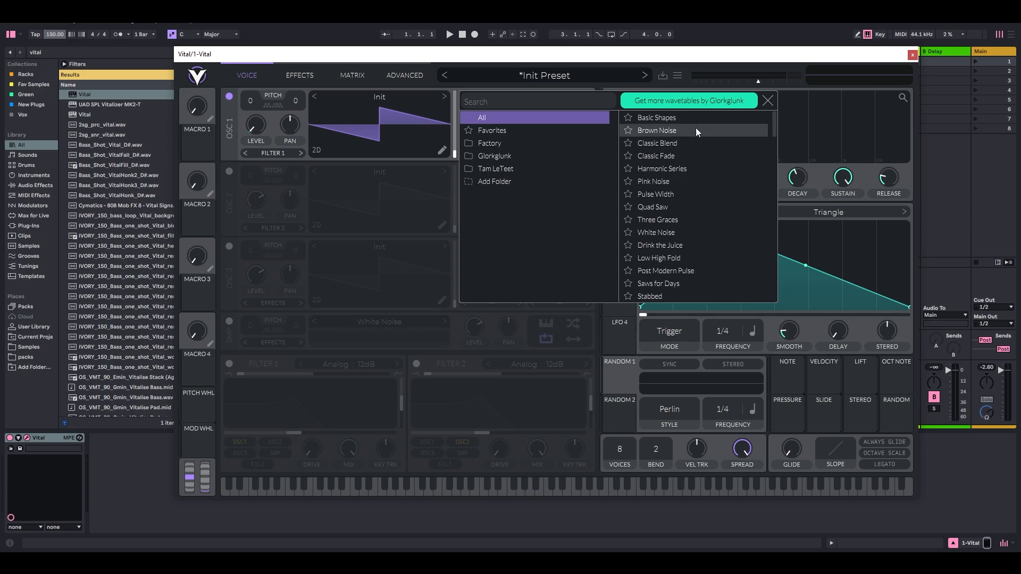
pyautogui.click(689, 169)
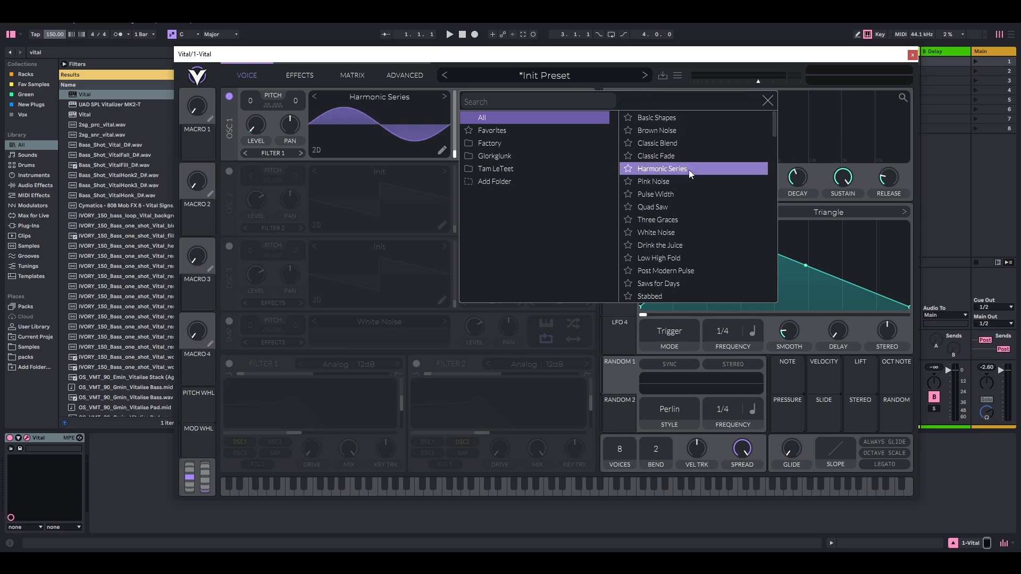
pyautogui.click(413, 147)
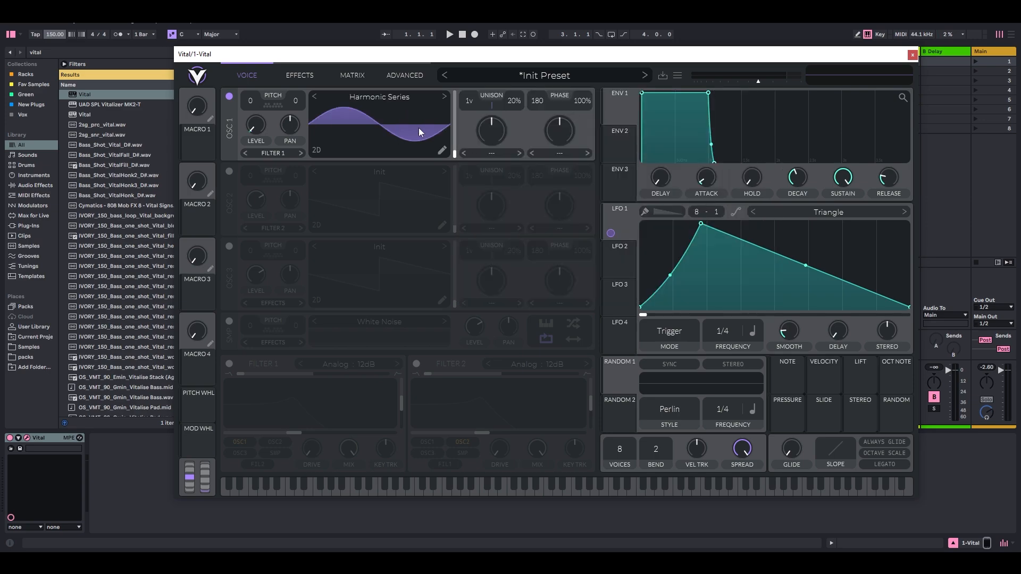
pyautogui.moveTo(455, 157)
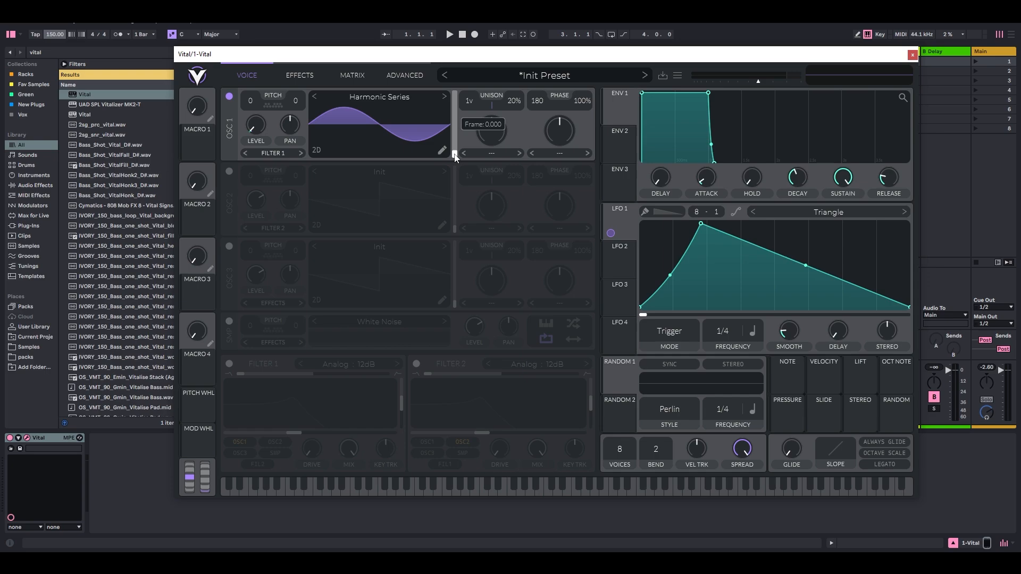
pyautogui.moveTo(455, 156)
pyautogui.mouseDown()
pyautogui.moveTo(458, 111)
pyautogui.moveTo(457, 137)
pyautogui.mouseUp()
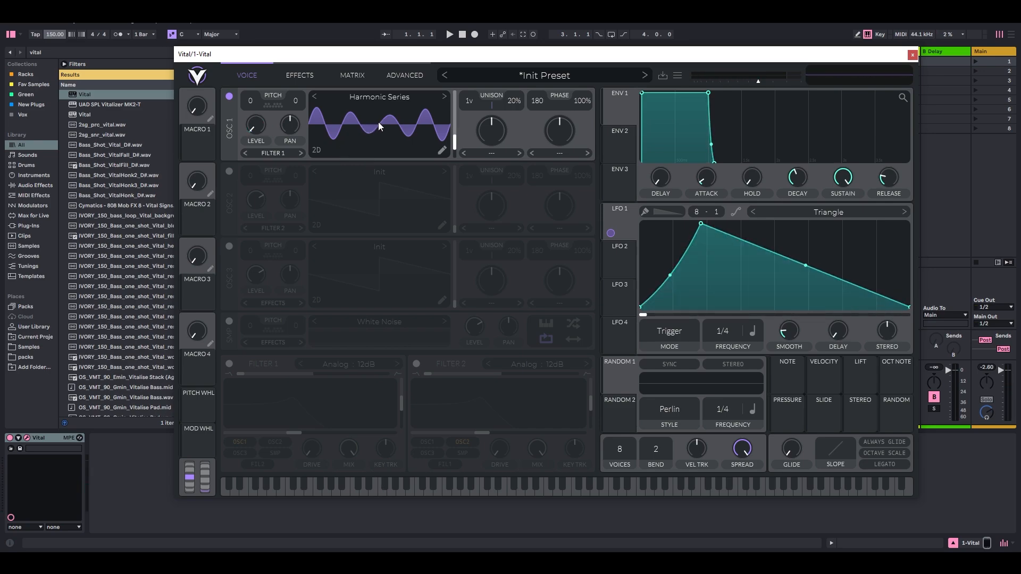
# Enable the distortion effect in Soft Clip mode with a high drive.
pyautogui.click(311, 73)
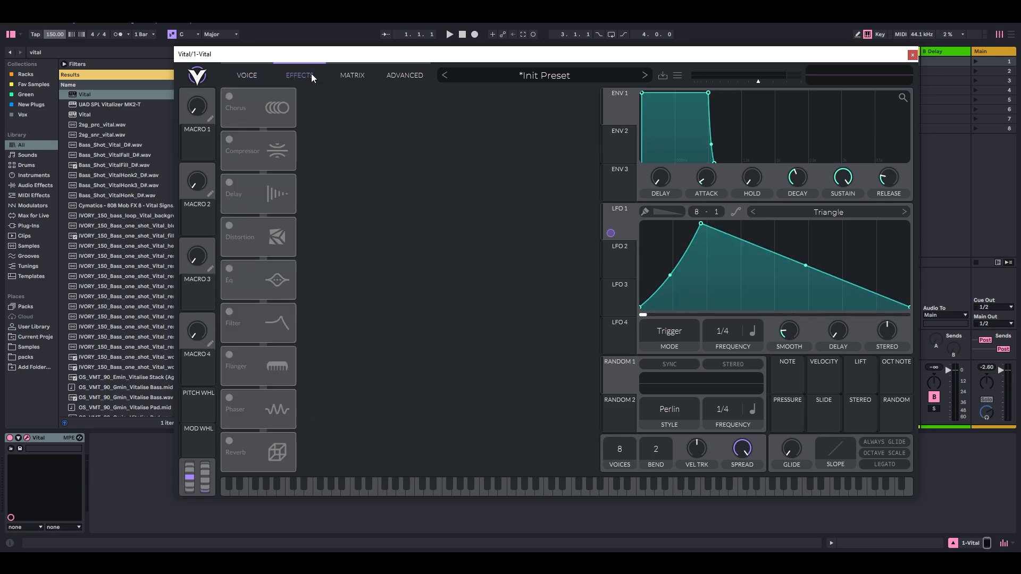
pyautogui.click(230, 224)
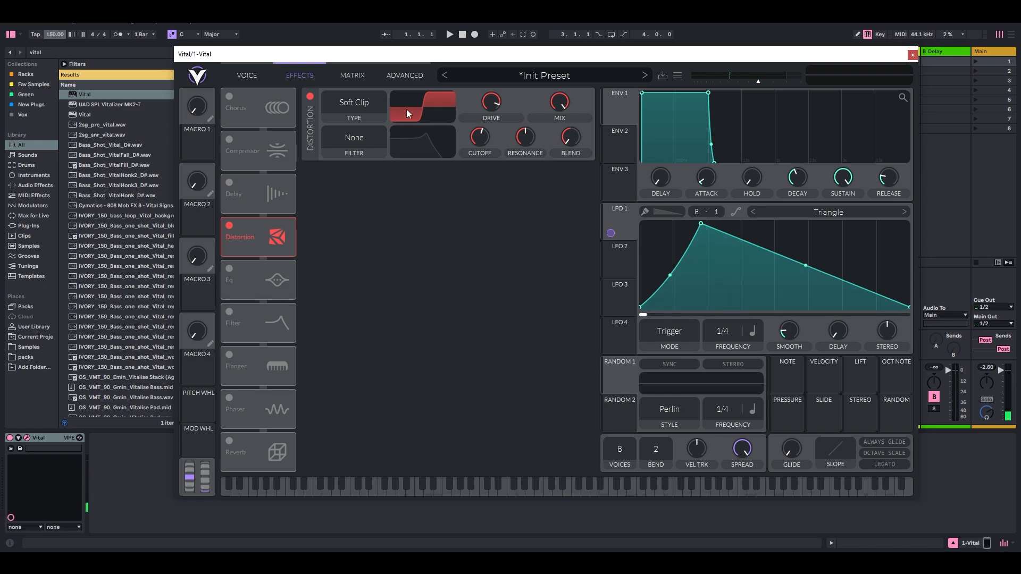
# Sweep oscillator 1's wavetable frame up to about 129 and bring it back down.
pyautogui.click(248, 75)
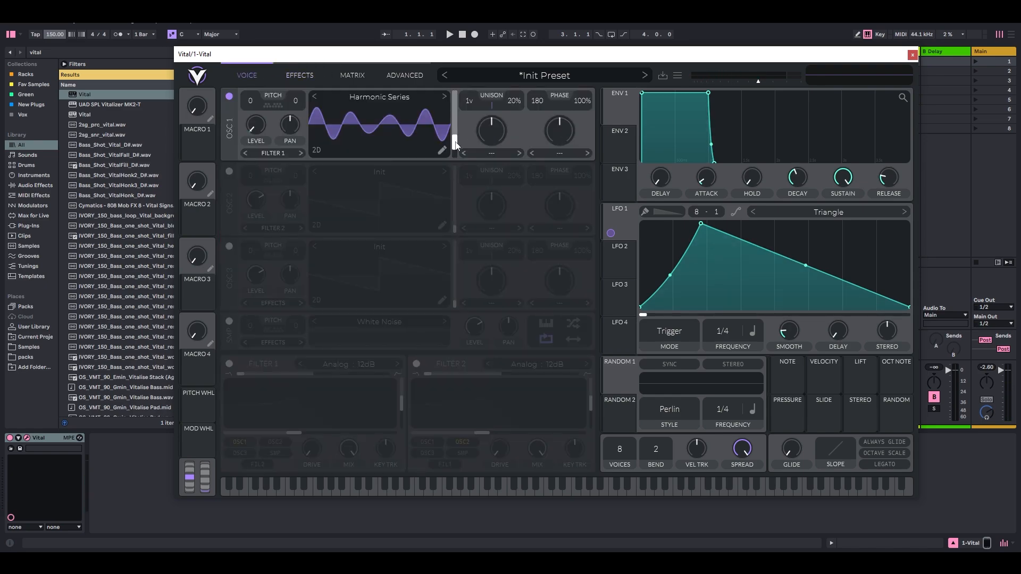
pyautogui.moveTo(456, 145); pyautogui.dragTo(458, 126)
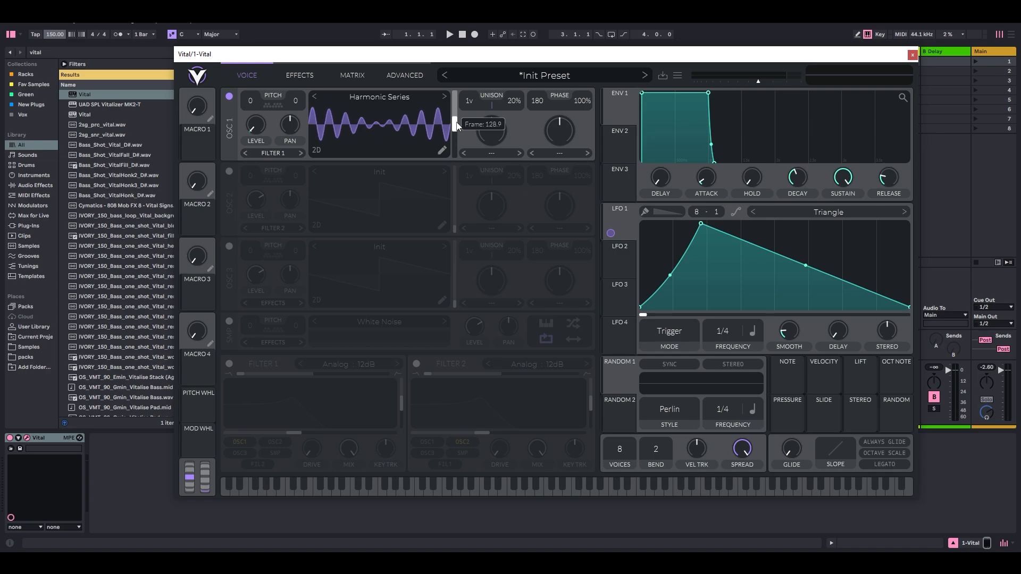
pyautogui.moveTo(457, 122)
pyautogui.mouseDown()
pyautogui.moveTo(457, 131)
pyautogui.moveTo(467, 103)
pyautogui.moveTo(463, 141)
pyautogui.mouseUp()
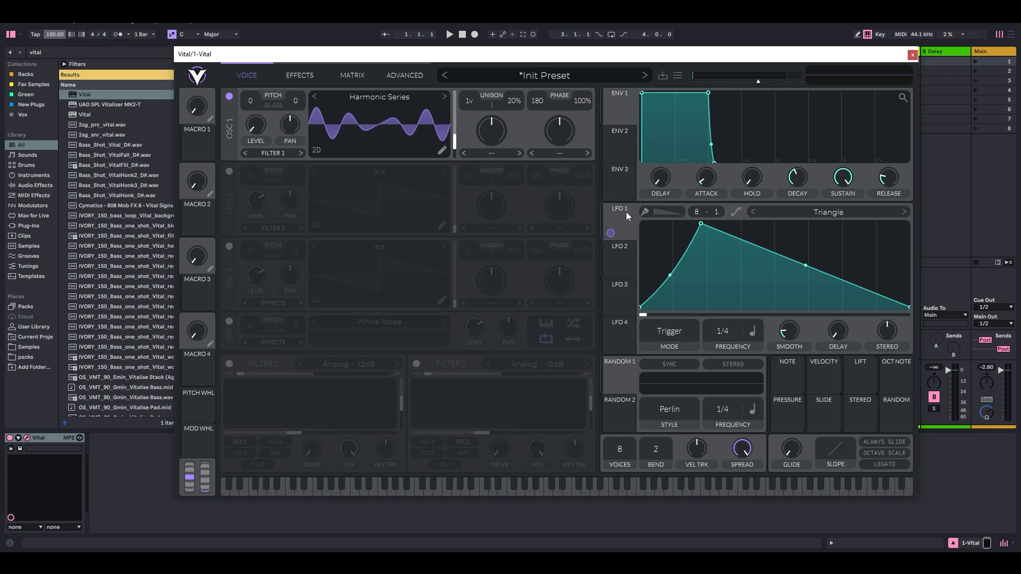
# Try modulating oscillator 1's wavetable frame with LFO 1 and remove that modulation.
pyautogui.moveTo(611, 233); pyautogui.dragTo(454, 133)
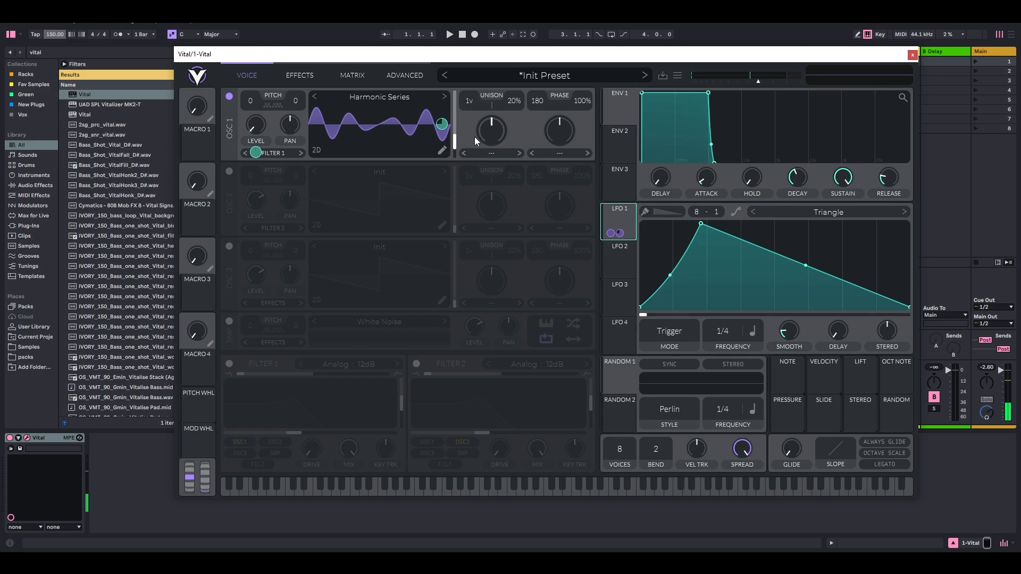
pyautogui.rightClick(449, 132)
pyautogui.click(465, 130)
# Try the Three Graces and Jaw Harp wavetables in oscillator 1.
pyautogui.click(400, 97)
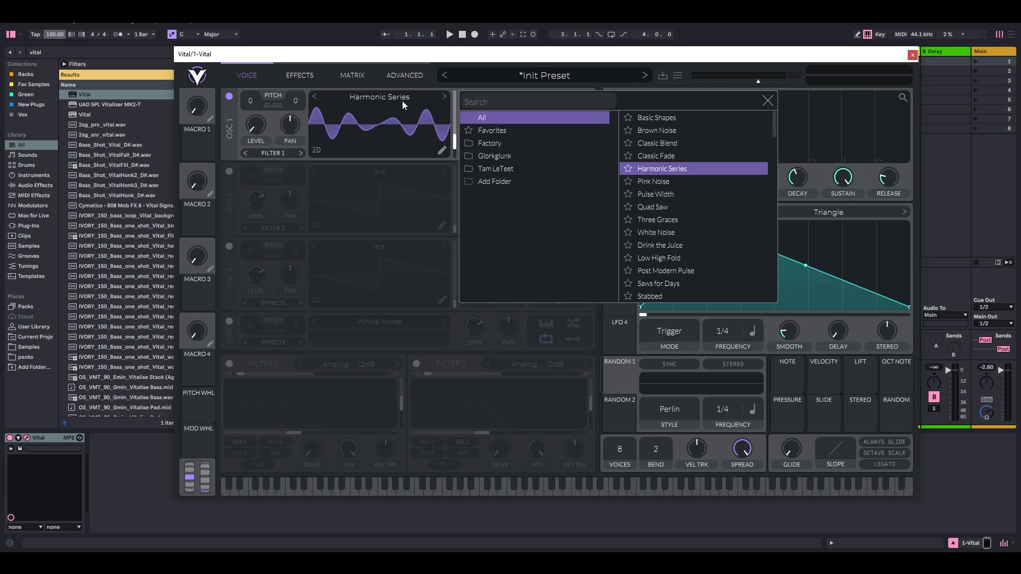
pyautogui.click(683, 221)
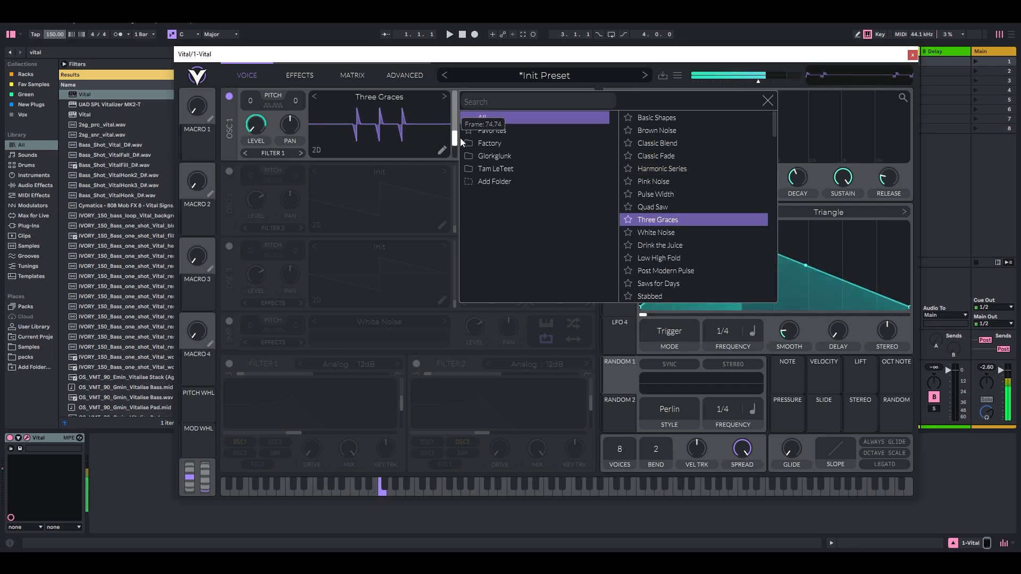
pyautogui.scroll(-3, 718, 230)
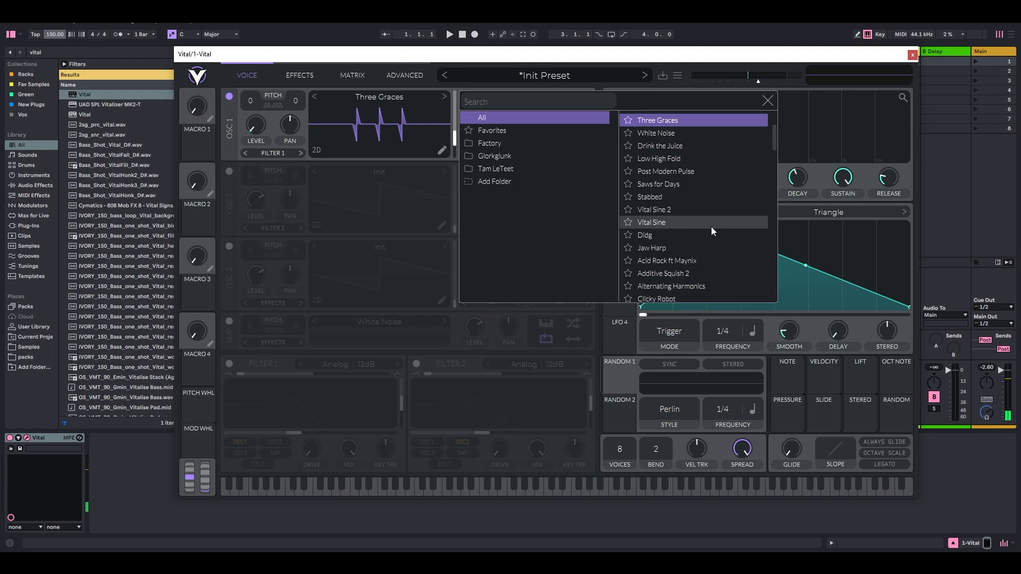
pyautogui.click(682, 247)
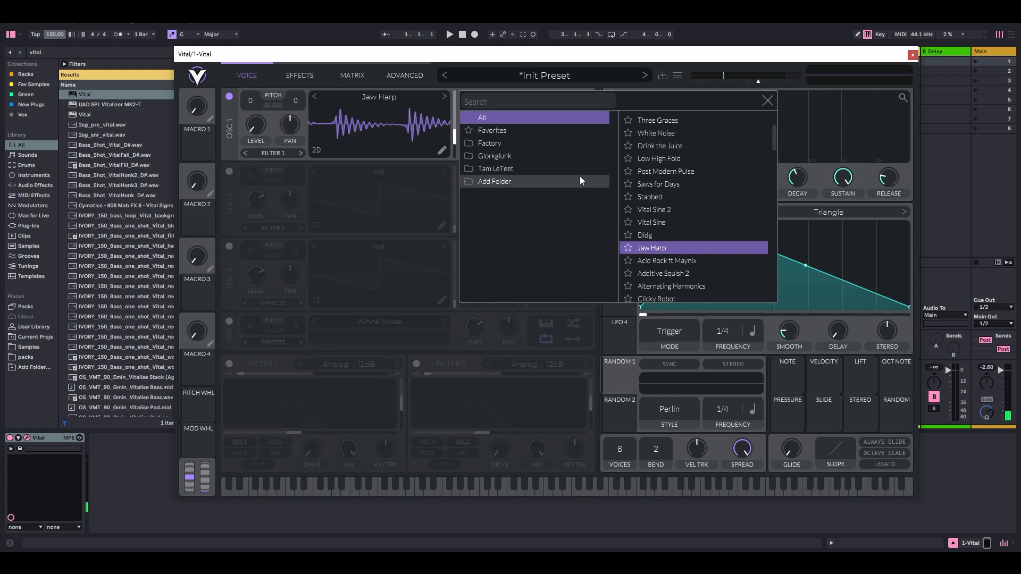
# Load the Combreezy wavetable from the Glorkglunk folder into oscillator 1 after trying Annoying OP, and adjust its frame.
pyautogui.click(516, 155)
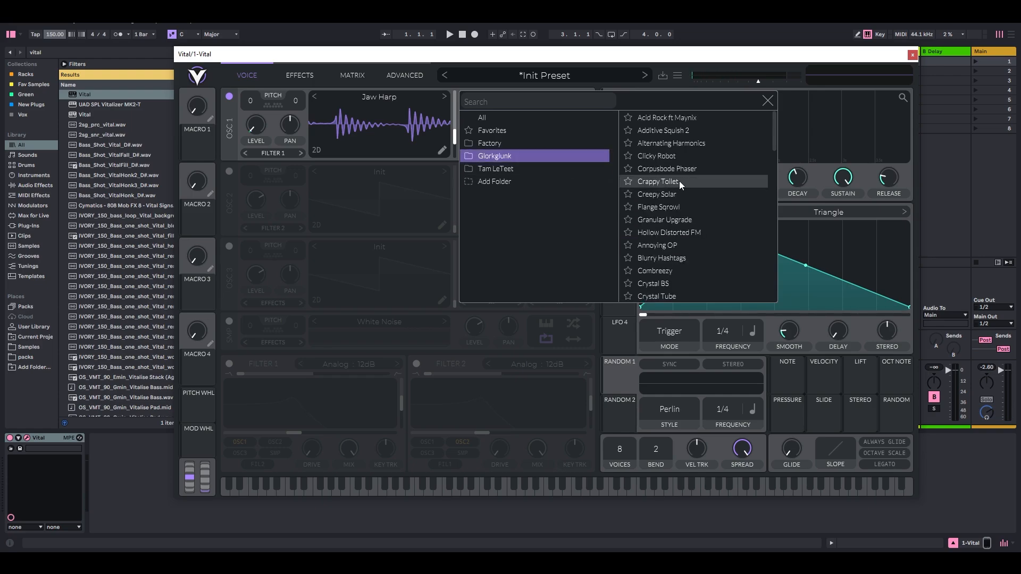
pyautogui.scroll(-2, 679, 180)
pyautogui.click(681, 219)
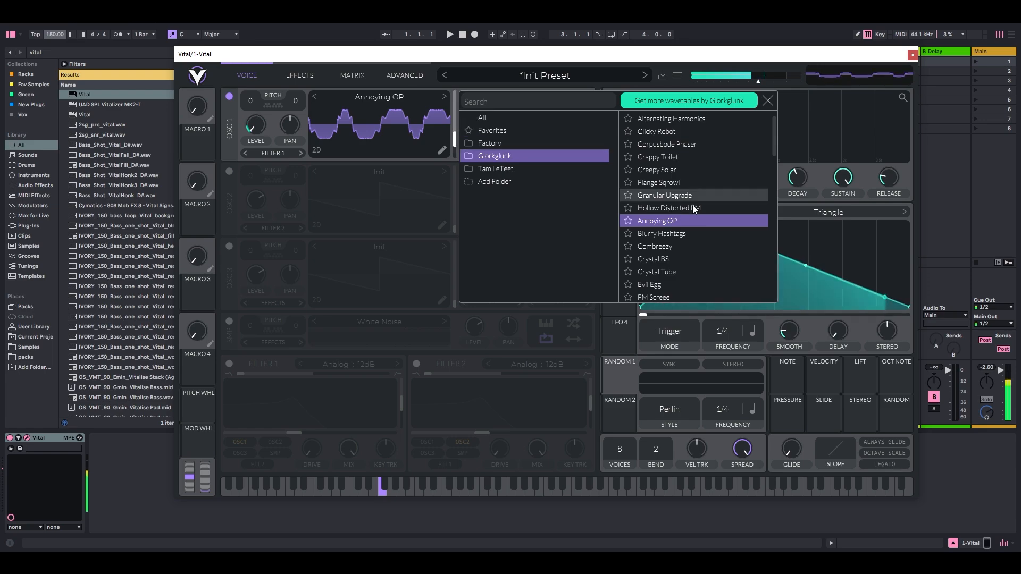
pyautogui.click(680, 246)
pyautogui.moveTo(454, 149)
pyautogui.mouseDown()
pyautogui.moveTo(458, 123)
pyautogui.moveTo(458, 136)
pyautogui.mouseUp()
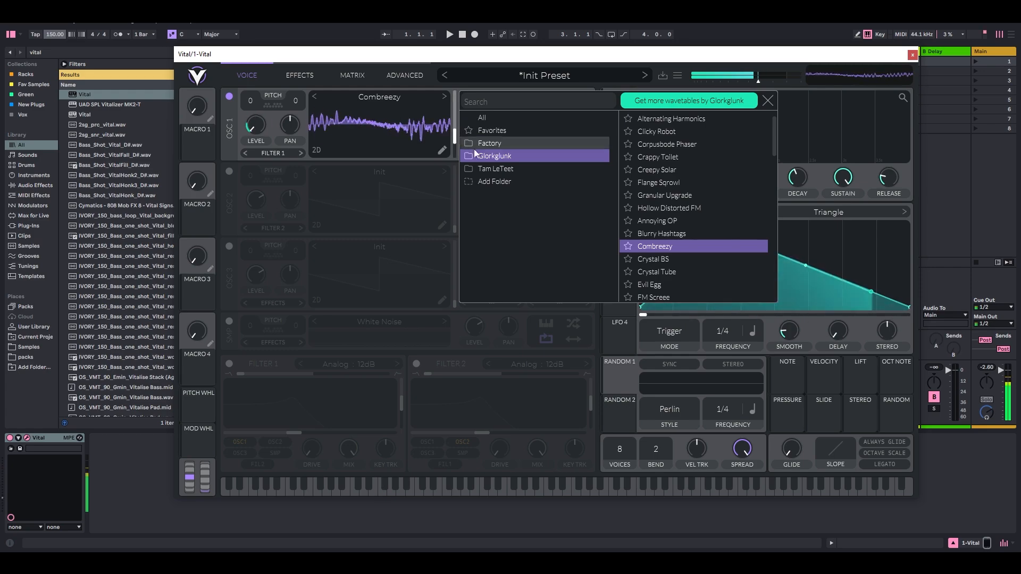
pyautogui.click(767, 101)
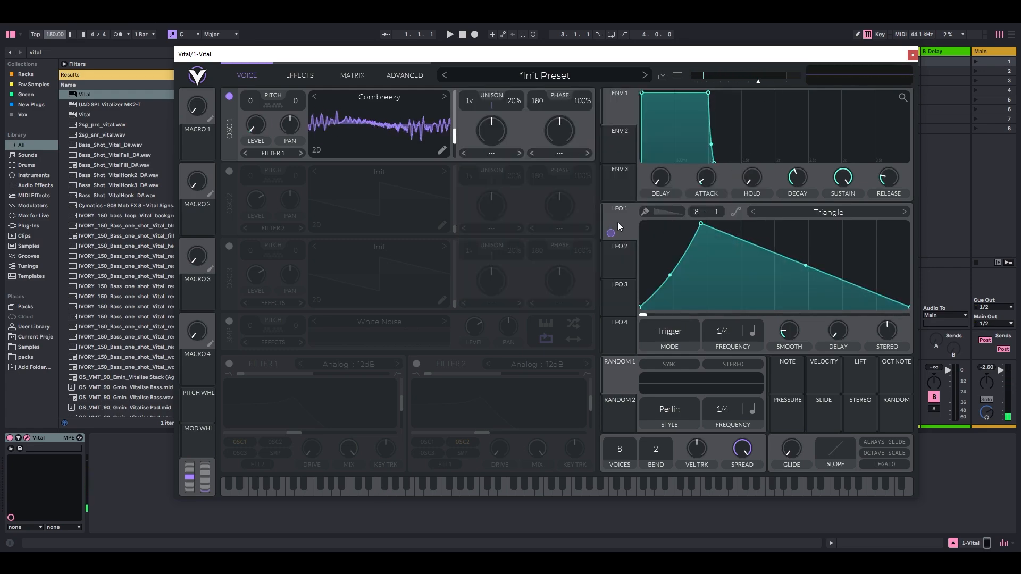
# Modulate oscillator 1's wavetable frame with LFO 1 by about 53 and lower the base frame to about 56.
pyautogui.moveTo(611, 233); pyautogui.dragTo(445, 130)
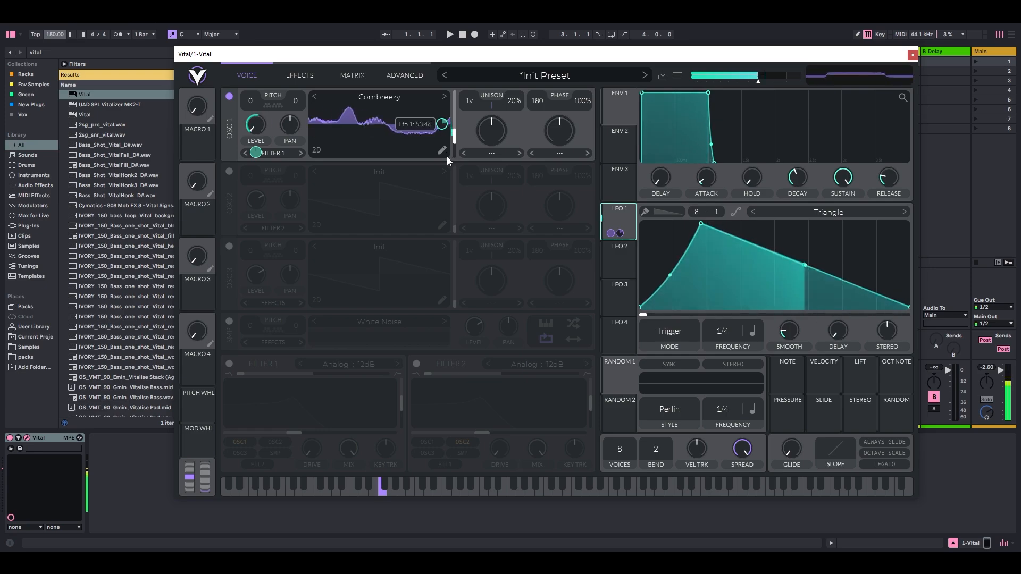
pyautogui.moveTo(460, 129)
pyautogui.mouseDown()
pyautogui.moveTo(461, 100)
pyautogui.moveTo(458, 141)
pyautogui.mouseUp()
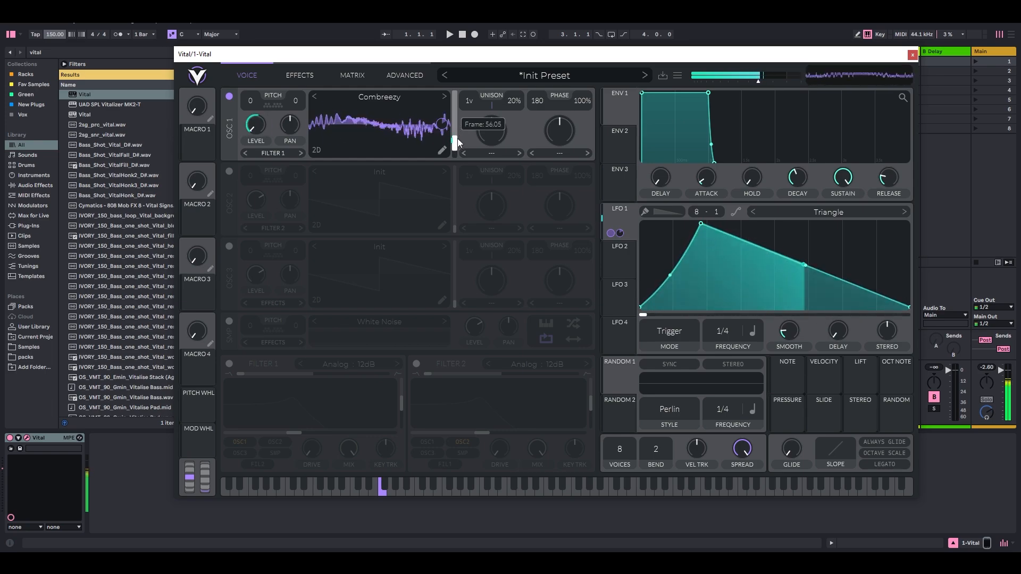
# Advance oscillator 1 to the Evil Egg wavetable, raise its frame, and set the LFO 1 frame modulation to about 87.
pyautogui.click(444, 97)
pyautogui.moveTo(453, 148); pyautogui.dragTo(458, 114)
pyautogui.click(444, 97)
pyautogui.click(445, 97)
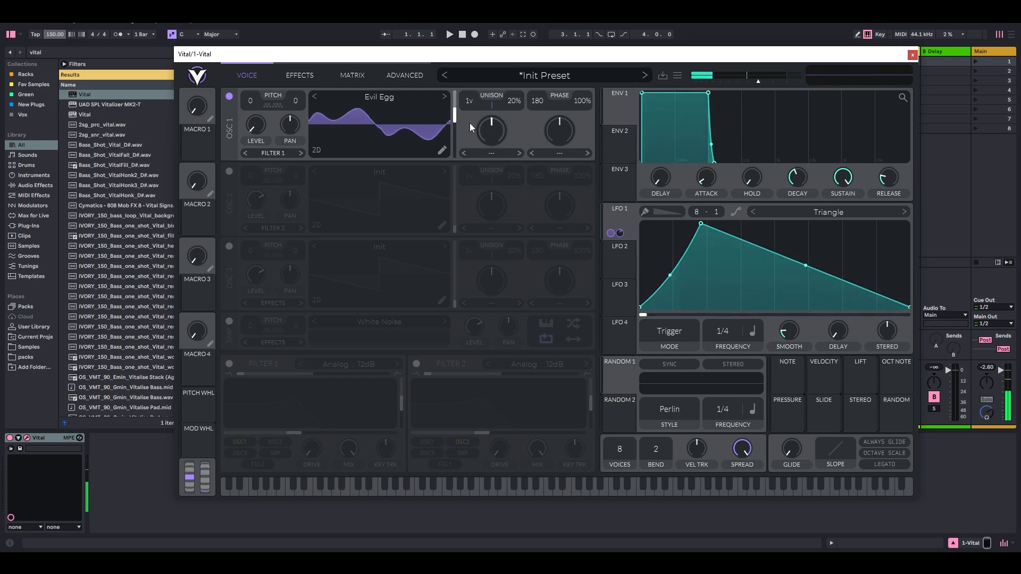
pyautogui.moveTo(442, 124); pyautogui.dragTo(444, 126)
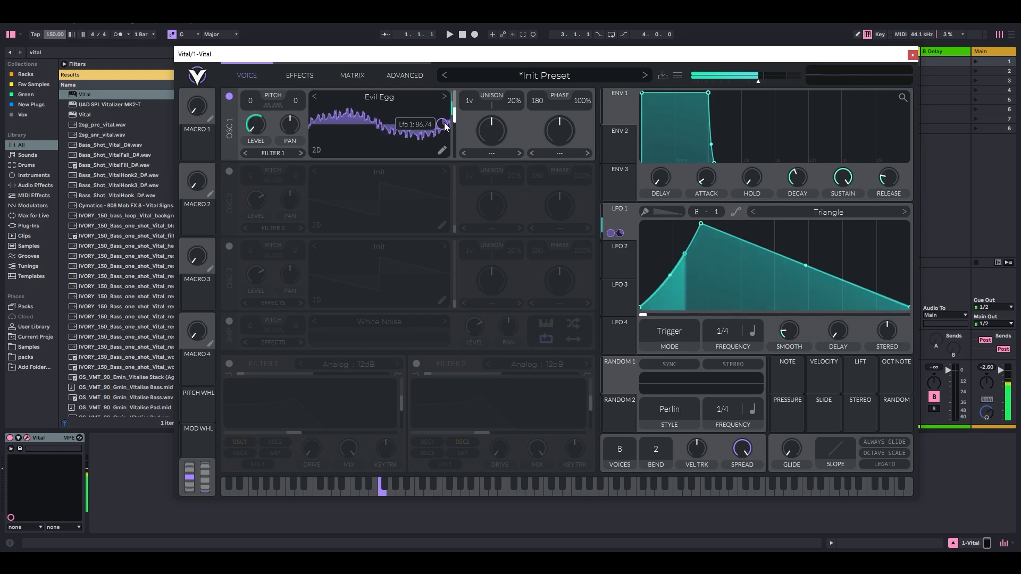
# Reduce the distortion's mix slightly, lower its drive to around the middle, and modulate the drive with LFO 1.
pyautogui.click(311, 76)
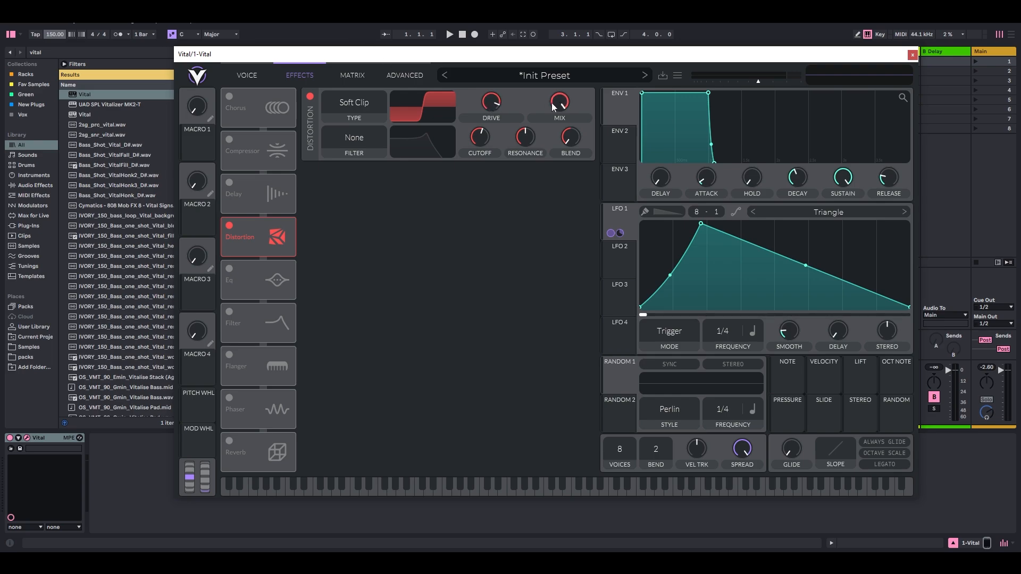
pyautogui.moveTo(563, 110); pyautogui.dragTo(559, 139)
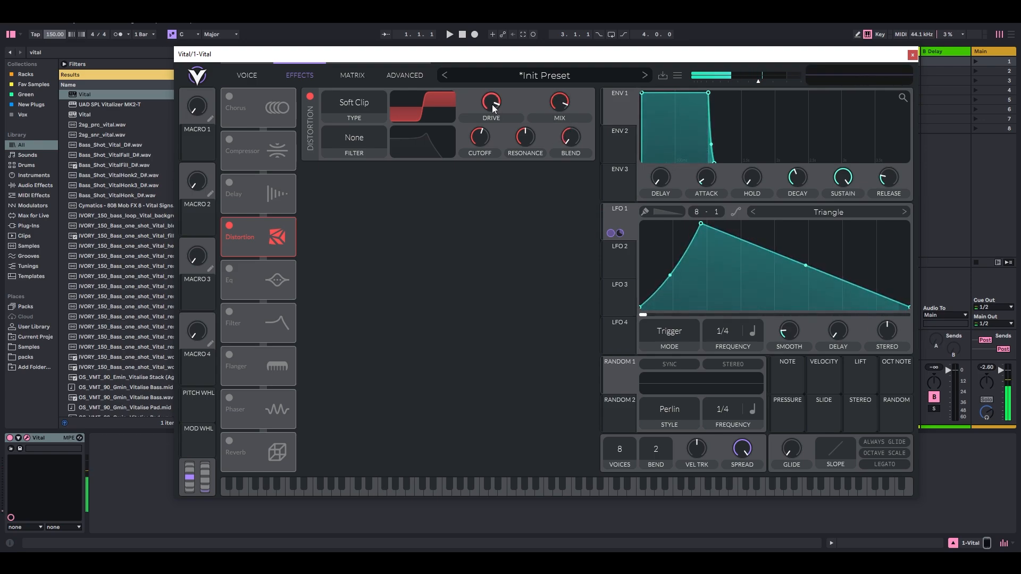
pyautogui.moveTo(493, 105); pyautogui.dragTo(493, 148)
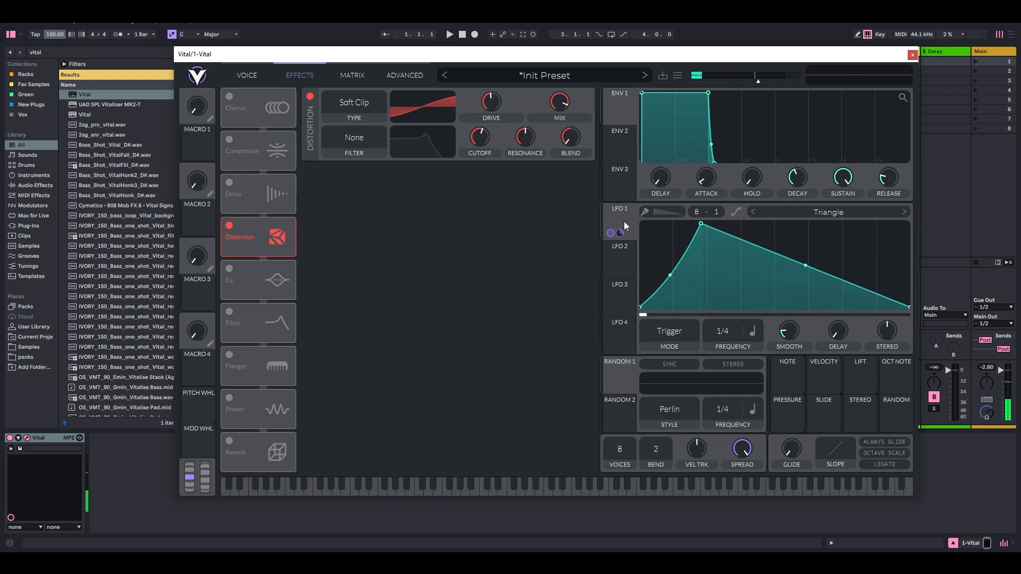
pyautogui.moveTo(626, 214); pyautogui.dragTo(491, 106)
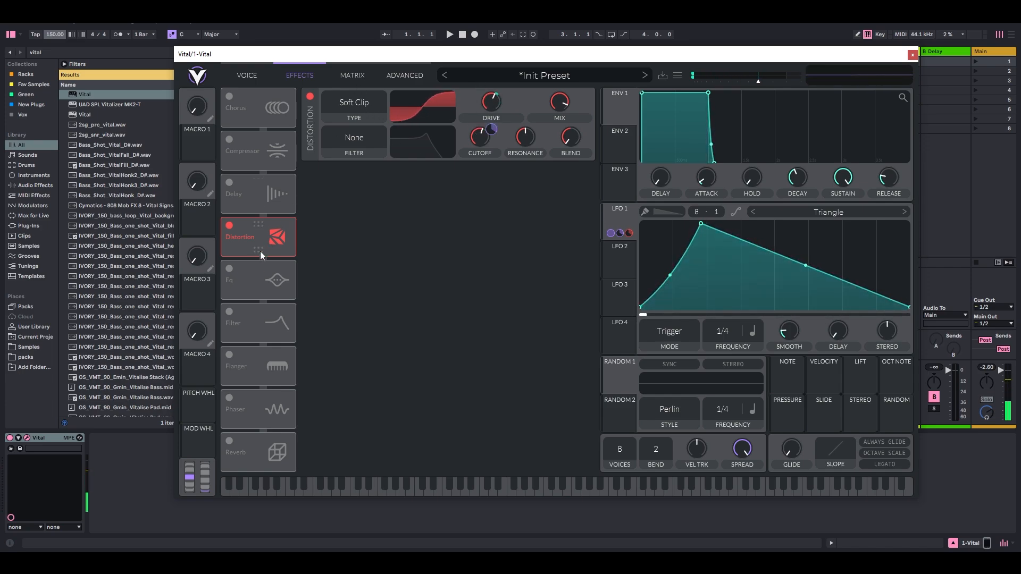
# Enable the EQ effect with its low band cut, and turn on the reverb effect, fine-tuning its time.
pyautogui.click(234, 268)
pyautogui.moveTo(490, 200); pyautogui.dragTo(496, 235)
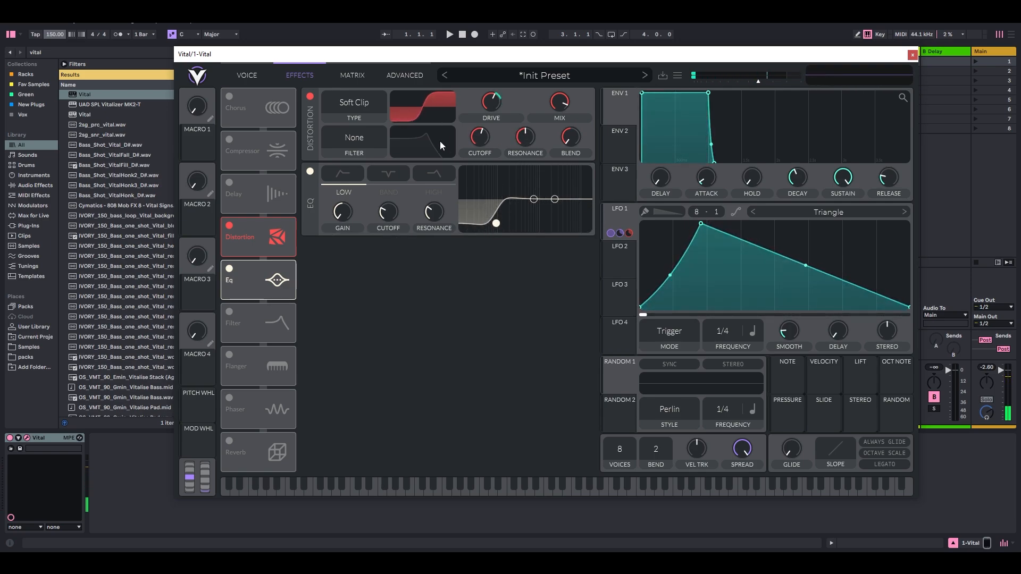
pyautogui.click(229, 441)
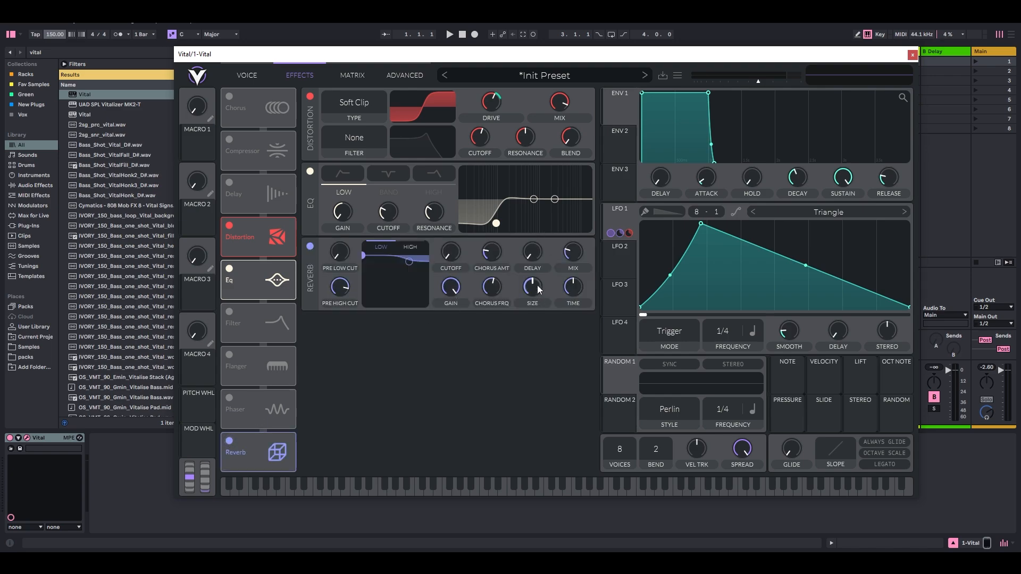
pyautogui.moveTo(575, 291)
pyautogui.moveTo(573, 304); pyautogui.dragTo(574, 305)
pyautogui.moveTo(578, 251)
# Set oscillator 1's wave morph type to Quantize and its amount to about 32%.
pyautogui.click(247, 76)
pyautogui.click(561, 154)
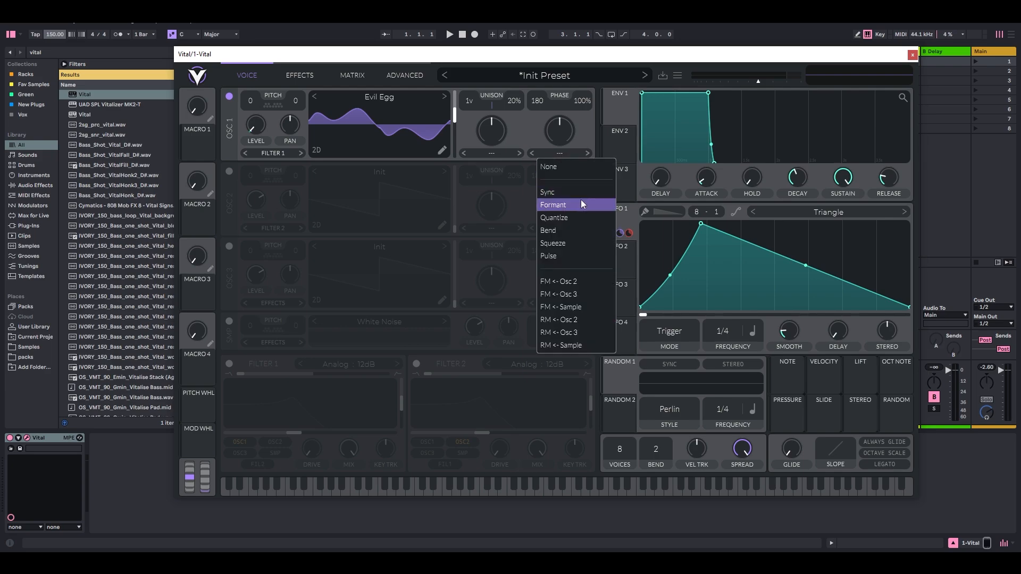
pyautogui.click(586, 216)
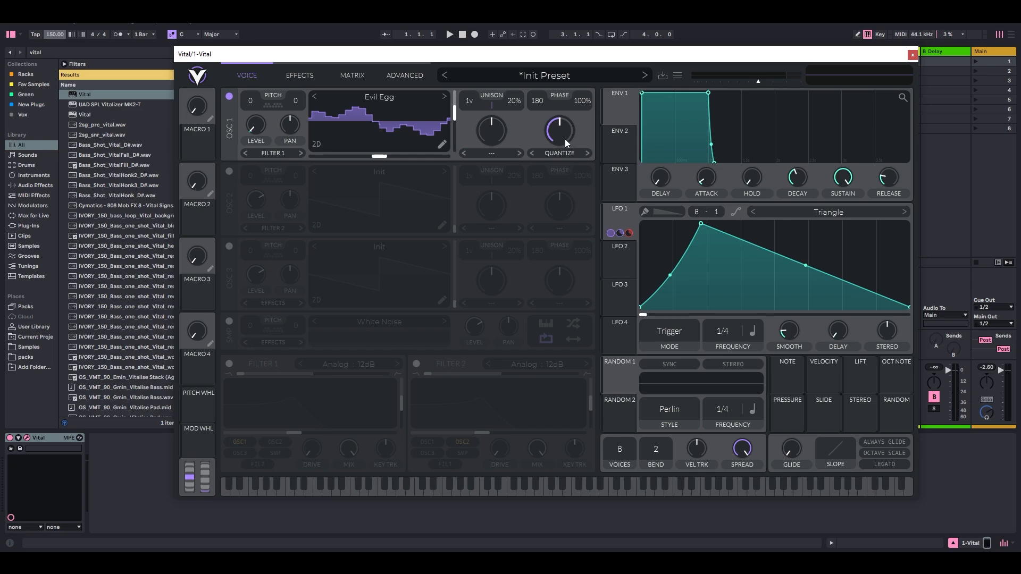
pyautogui.moveTo(420, 125)
pyautogui.moveTo(563, 131)
pyautogui.mouseDown()
pyautogui.moveTo(569, 122)
pyautogui.moveTo(560, 145)
pyautogui.mouseUp()
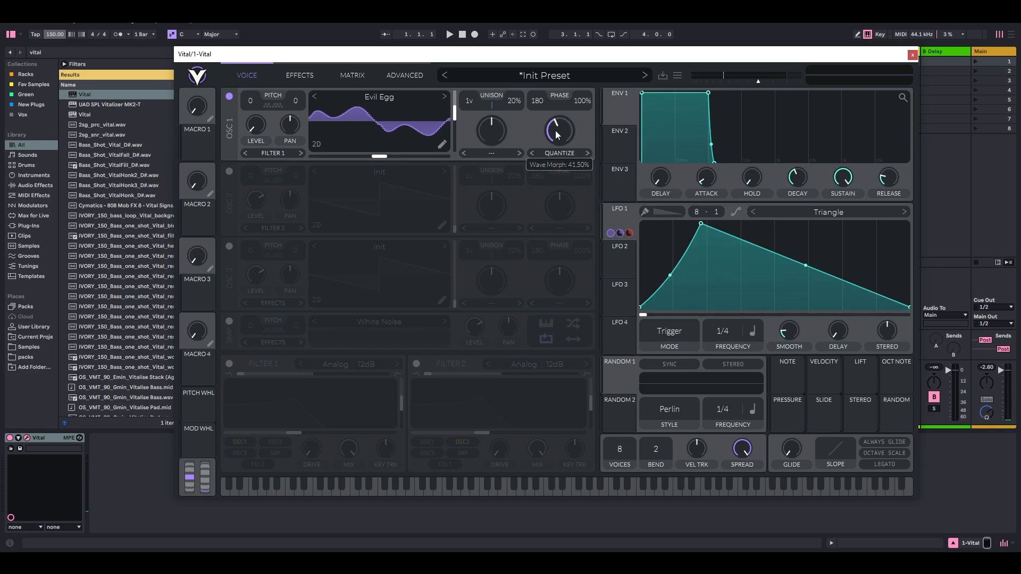
pyautogui.moveTo(554, 133); pyautogui.dragTo(554, 132)
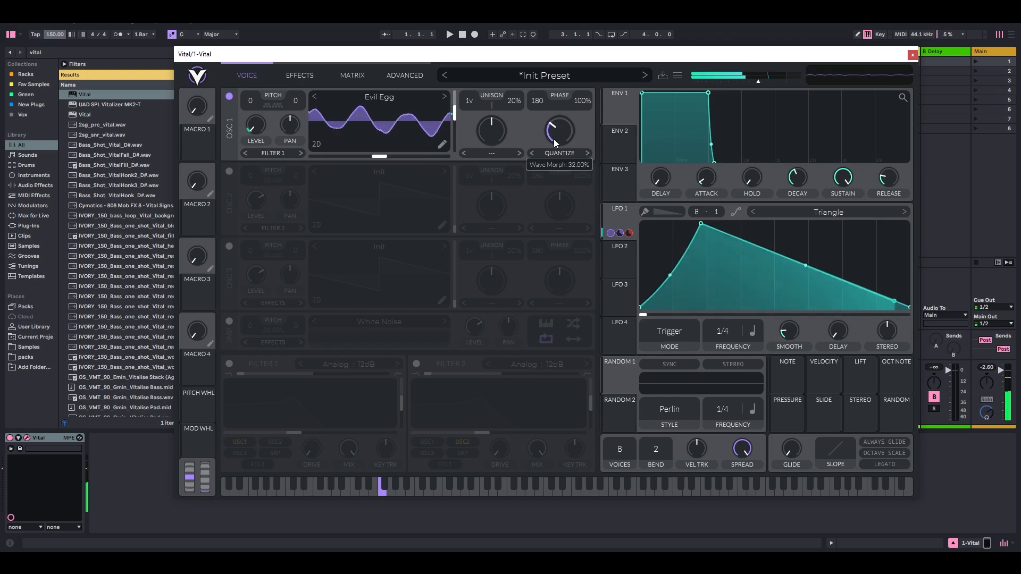
# Try the Bend and Pulse wave morph types on oscillator 1, adjusting the morph amount for each.
pyautogui.click(561, 153)
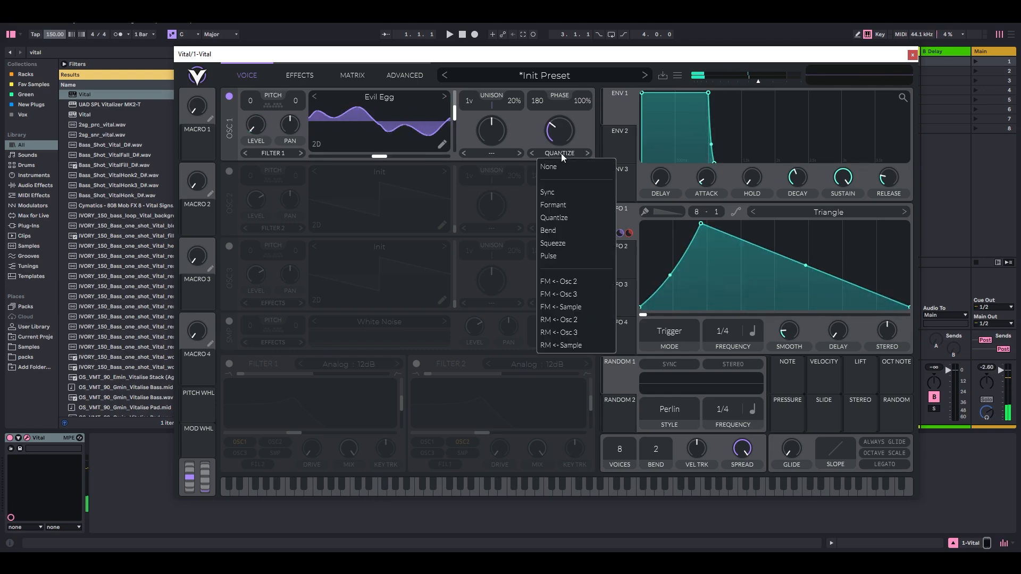
pyautogui.click(570, 231)
pyautogui.moveTo(561, 139)
pyautogui.mouseDown()
pyautogui.moveTo(576, 97)
pyautogui.moveTo(560, 165)
pyautogui.moveTo(562, 155)
pyautogui.mouseUp()
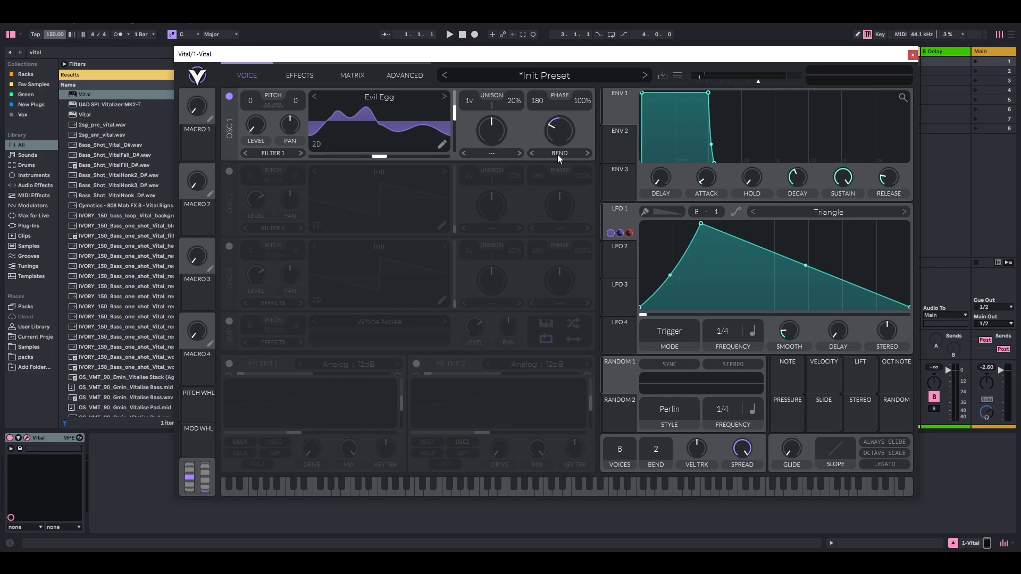
pyautogui.click(557, 154)
pyautogui.click(580, 256)
pyautogui.moveTo(561, 130)
pyautogui.mouseDown()
pyautogui.moveTo(573, 111)
pyautogui.moveTo(572, 143)
pyautogui.mouseUp()
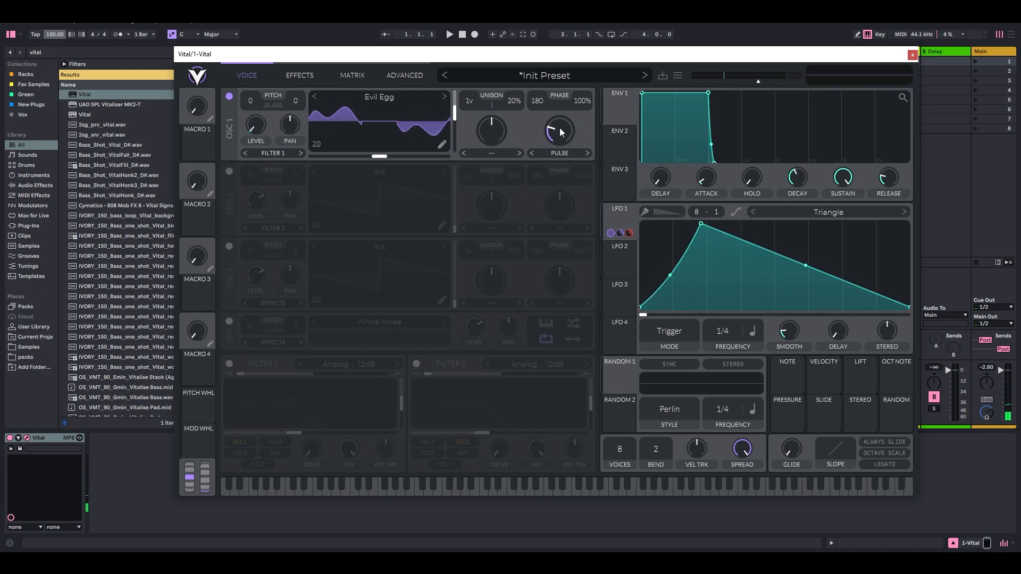
# Set oscillator 1's wave morph type to None and enable Filter 1.
pyautogui.click(560, 155)
pyautogui.click(564, 166)
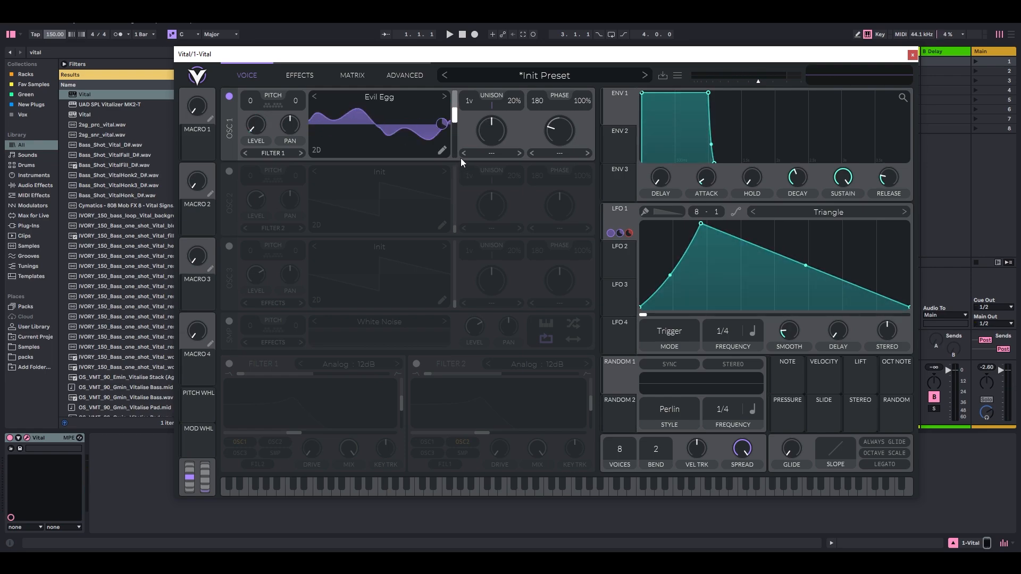
pyautogui.click(229, 365)
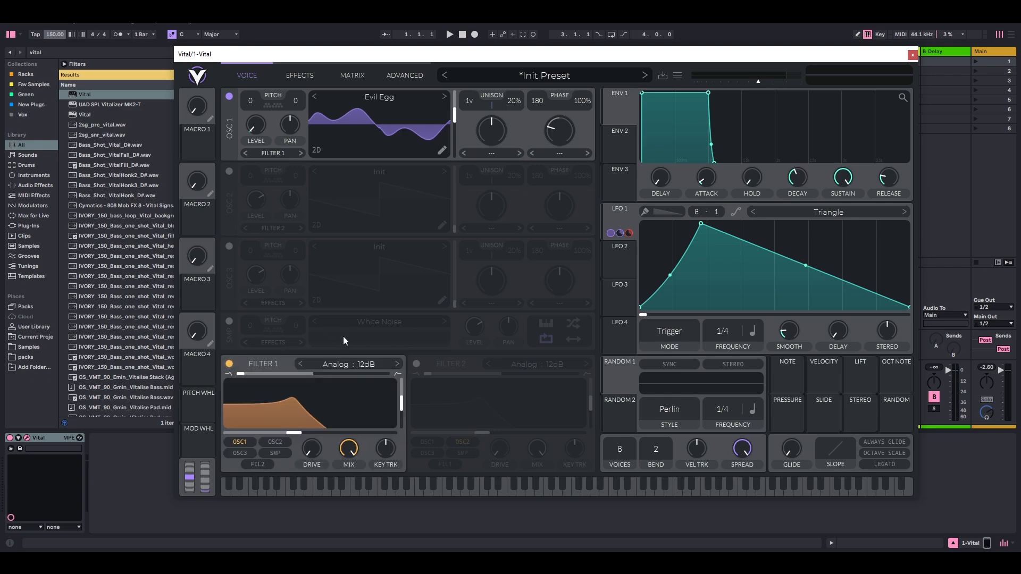
# Try the Comb filter model in its Low High Comb style on Filter 1, with maximum resonance and a raised cutoff.
pyautogui.click(351, 366)
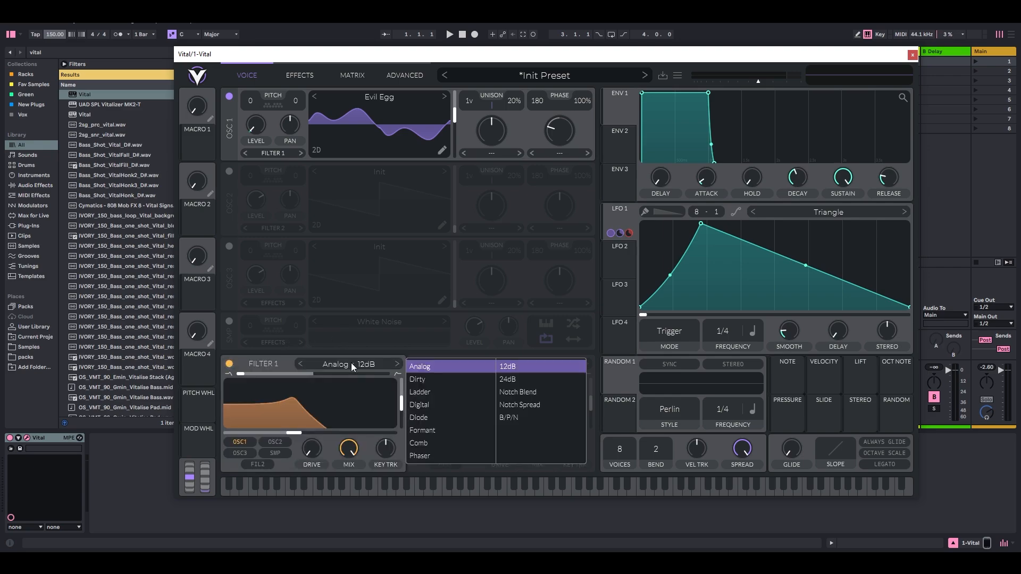
pyautogui.click(460, 443)
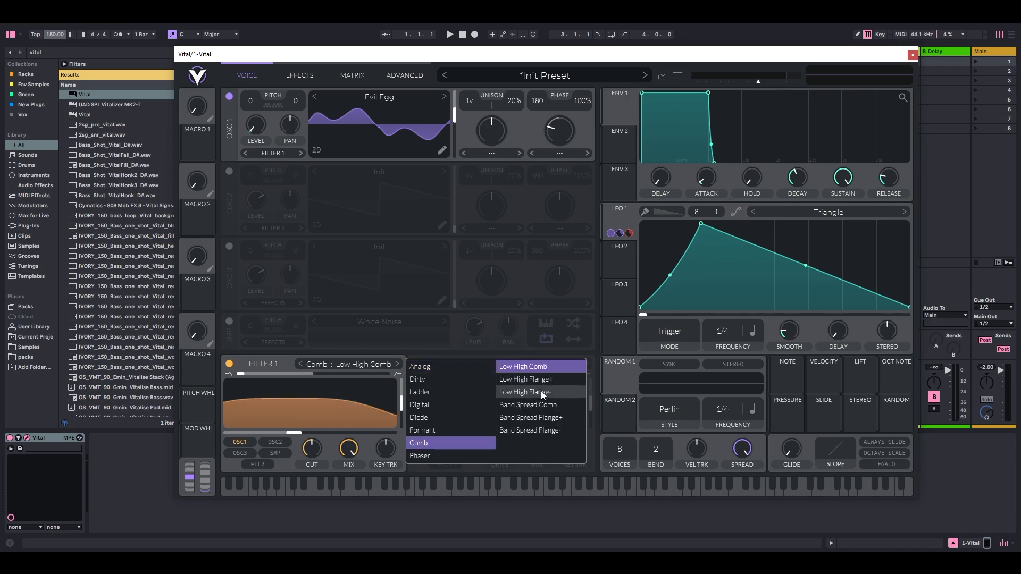
pyautogui.click(280, 363)
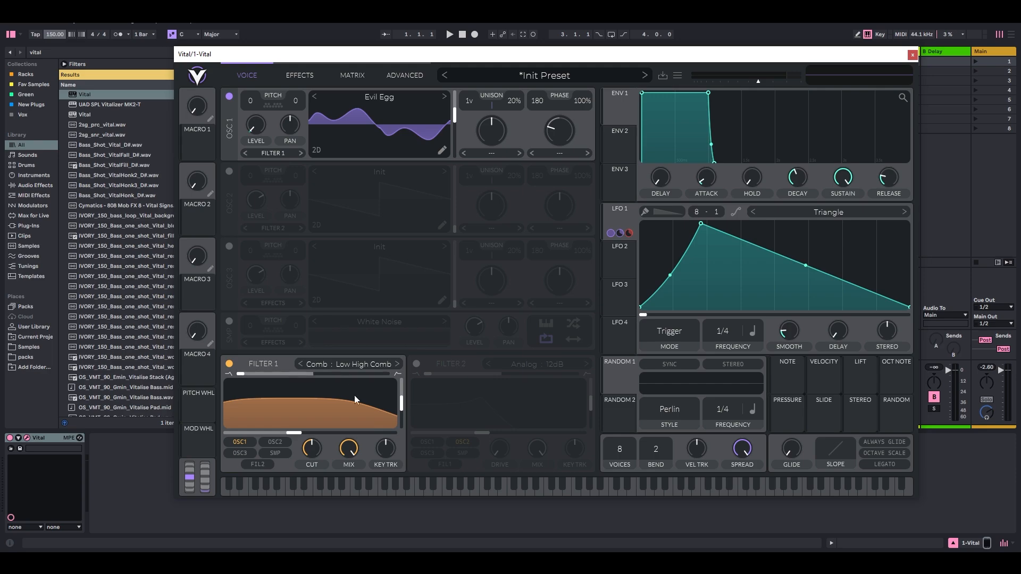
pyautogui.moveTo(401, 405)
pyautogui.mouseDown()
pyautogui.moveTo(405, 391)
pyautogui.moveTo(403, 408)
pyautogui.mouseUp()
pyautogui.moveTo(403, 408); pyautogui.dragTo(401, 392)
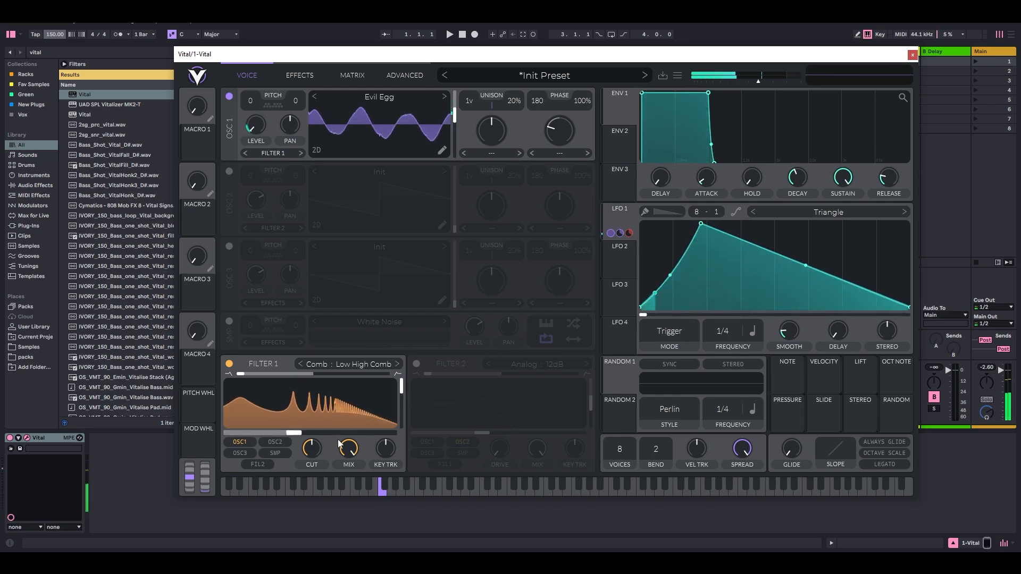
pyautogui.moveTo(296, 434); pyautogui.dragTo(347, 501)
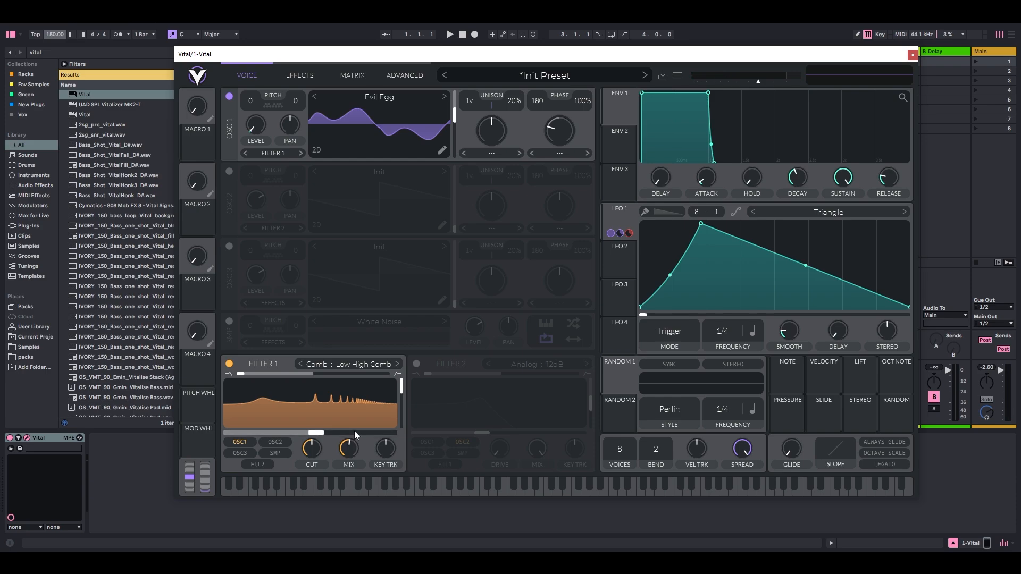
# Change Filter 1 to the Phaser model in its Positive style and turn its mix fully up.
pyautogui.click(364, 366)
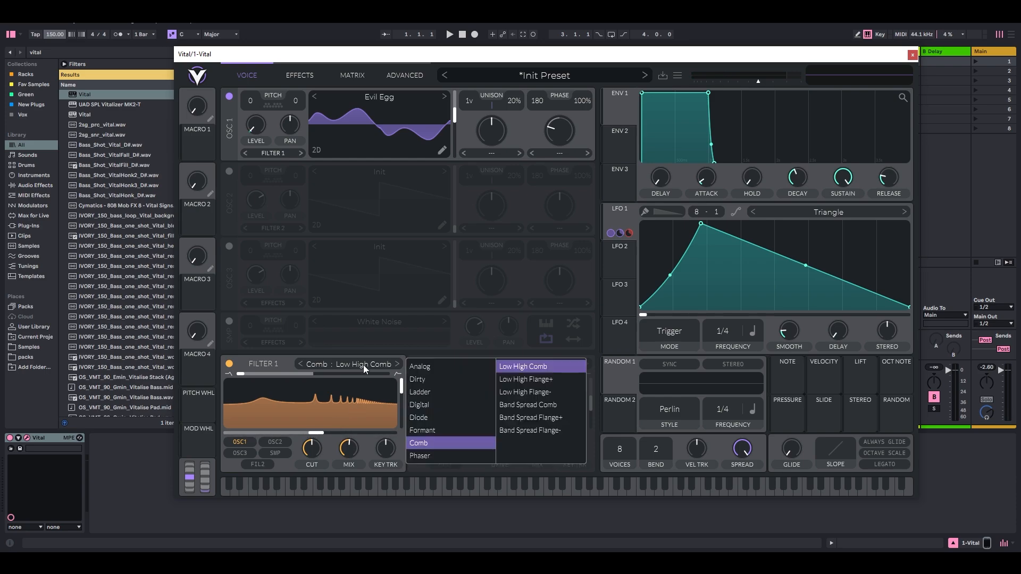
pyautogui.click(429, 454)
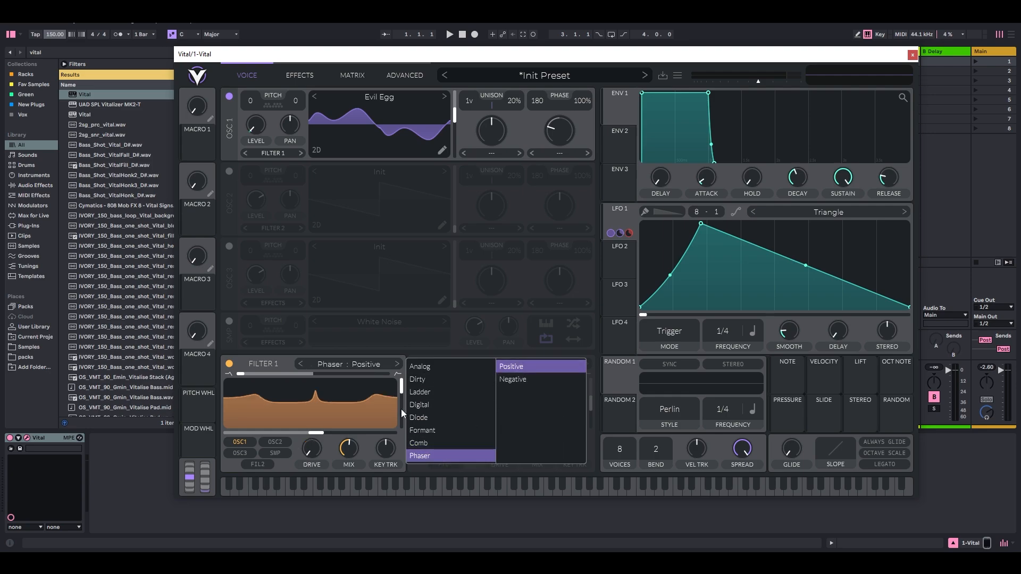
pyautogui.moveTo(352, 450); pyautogui.dragTo(368, 391)
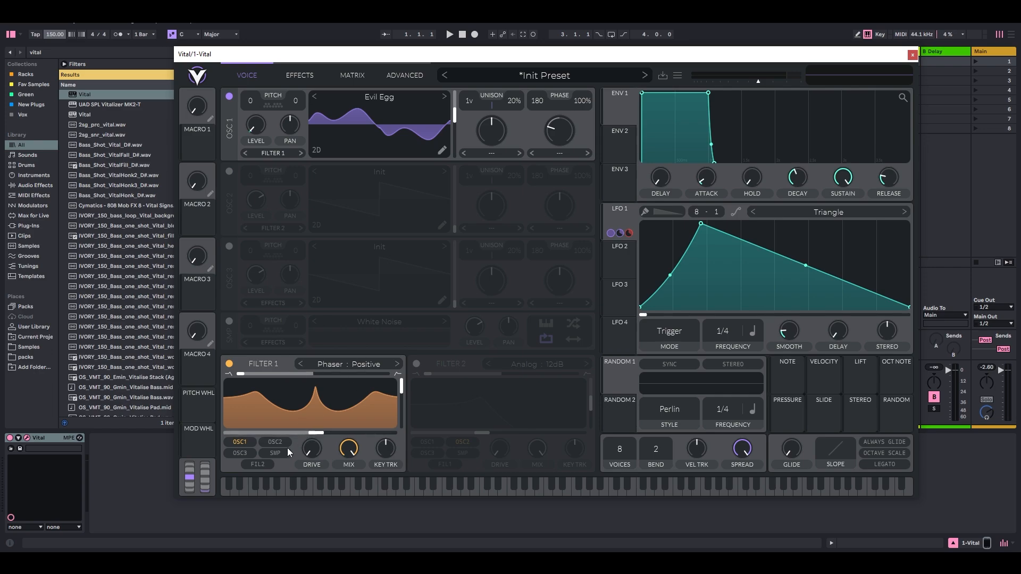
# Lower Filter 1's resonance to slightly below the middle and raise its cutoff to slightly above 26 semitones.
pyautogui.moveTo(319, 435); pyautogui.dragTo(311, 436)
pyautogui.moveTo(402, 388); pyautogui.dragTo(397, 416)
pyautogui.moveTo(308, 435); pyautogui.dragTo(331, 440)
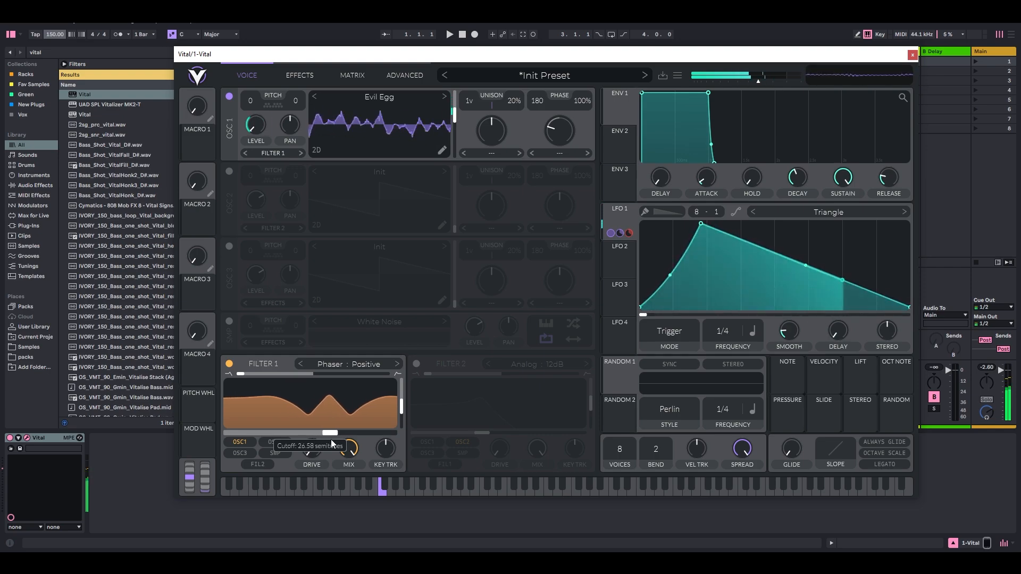
pyautogui.moveTo(402, 407)
pyautogui.mouseDown()
pyautogui.moveTo(400, 429)
pyautogui.moveTo(403, 400)
pyautogui.moveTo(402, 411)
pyautogui.mouseUp()
pyautogui.moveTo(314, 433); pyautogui.dragTo(335, 442)
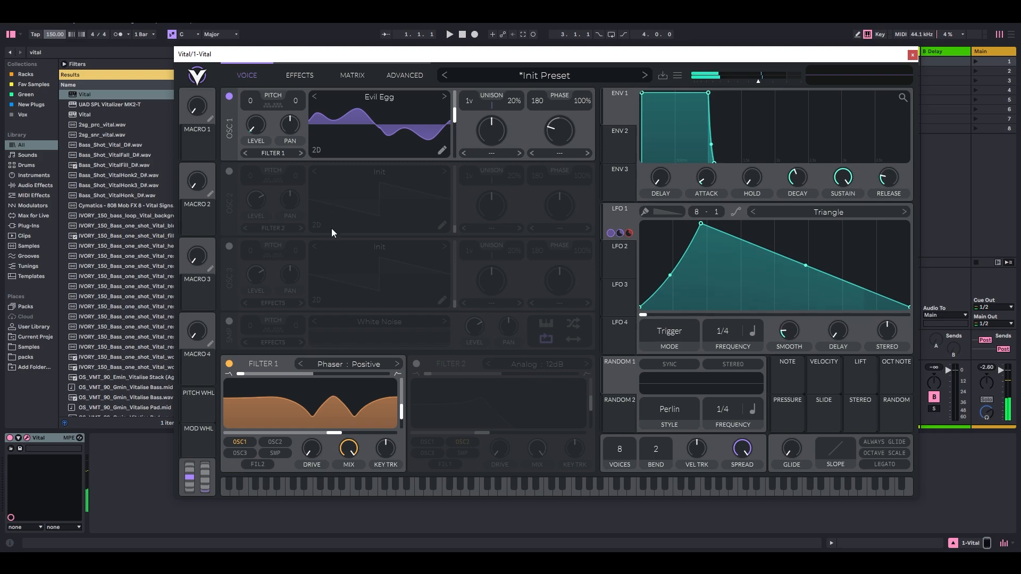
# Reduce the reverb effect's mix slightly.
pyautogui.click(301, 75)
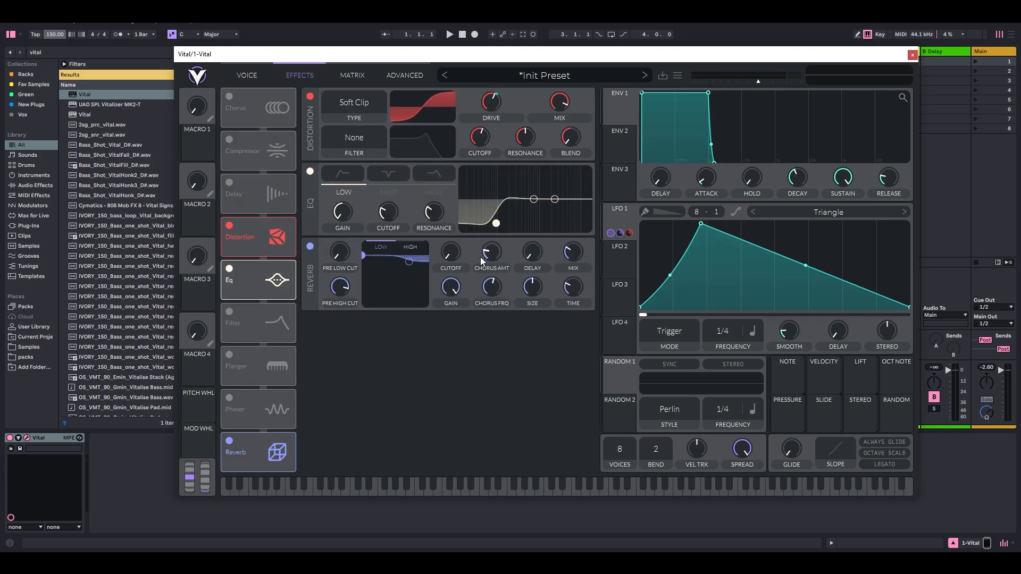
pyautogui.moveTo(573, 256)
pyautogui.mouseDown()
pyautogui.moveTo(592, 243)
pyautogui.moveTo(580, 265)
pyautogui.mouseUp()
pyautogui.moveTo(582, 282)
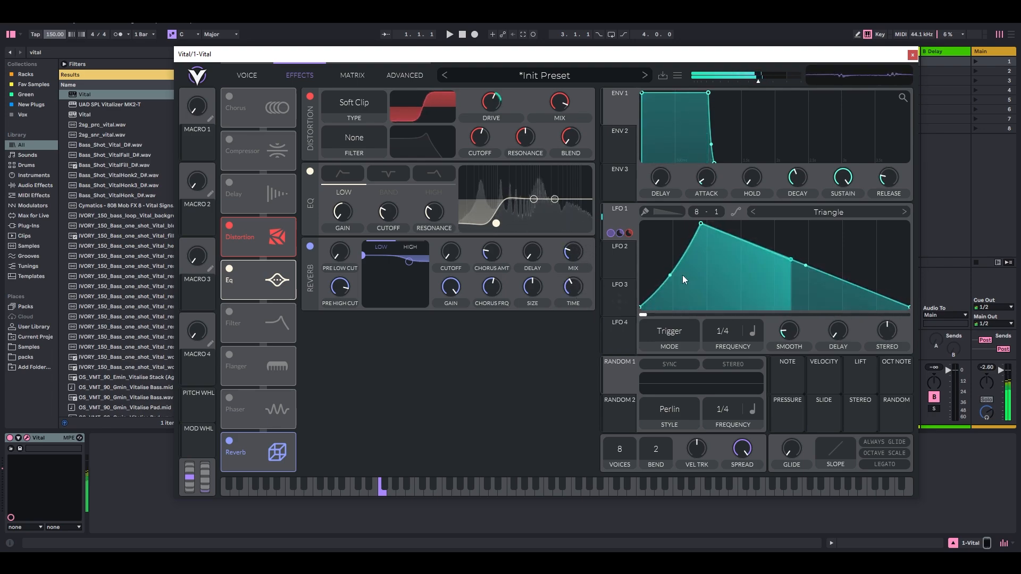
# Try a steeper falling curve on LFO 1 with its frequency at 1/8.
pyautogui.moveTo(811, 265); pyautogui.dragTo(802, 295)
pyautogui.moveTo(719, 334); pyautogui.dragTo(735, 321)
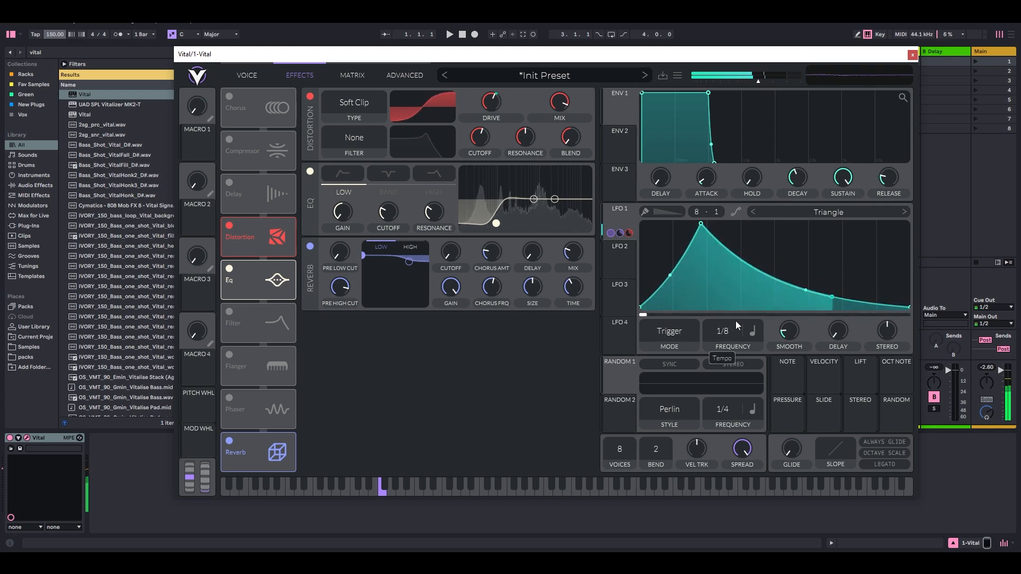
# Bend LFO 1's falling curve up into a flat hold at maximum, and run it at 1/2 frequency in Envelope mode.
pyautogui.moveTo(807, 287); pyautogui.dragTo(832, 235)
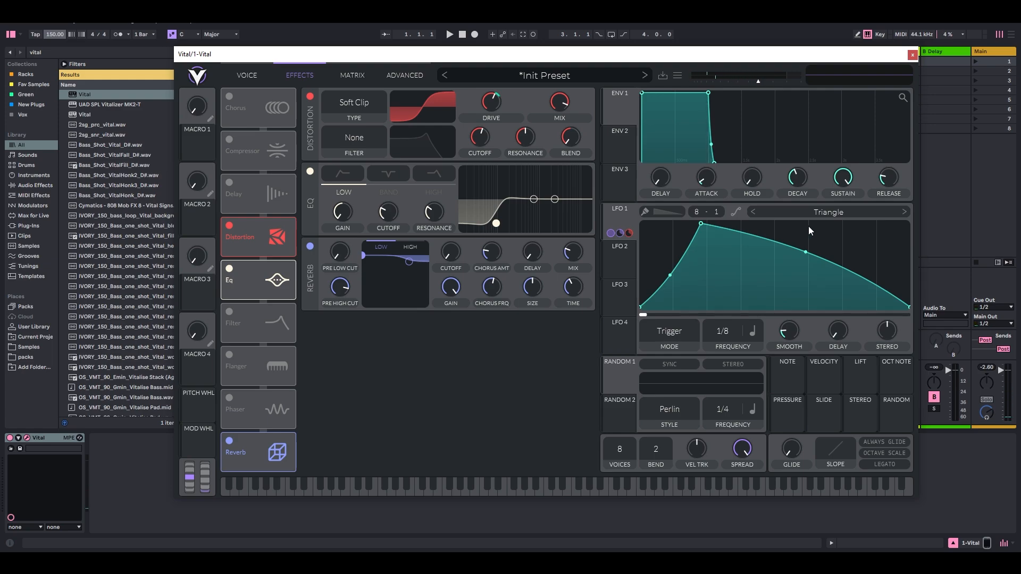
pyautogui.moveTo(818, 224); pyautogui.dragTo(819, 210)
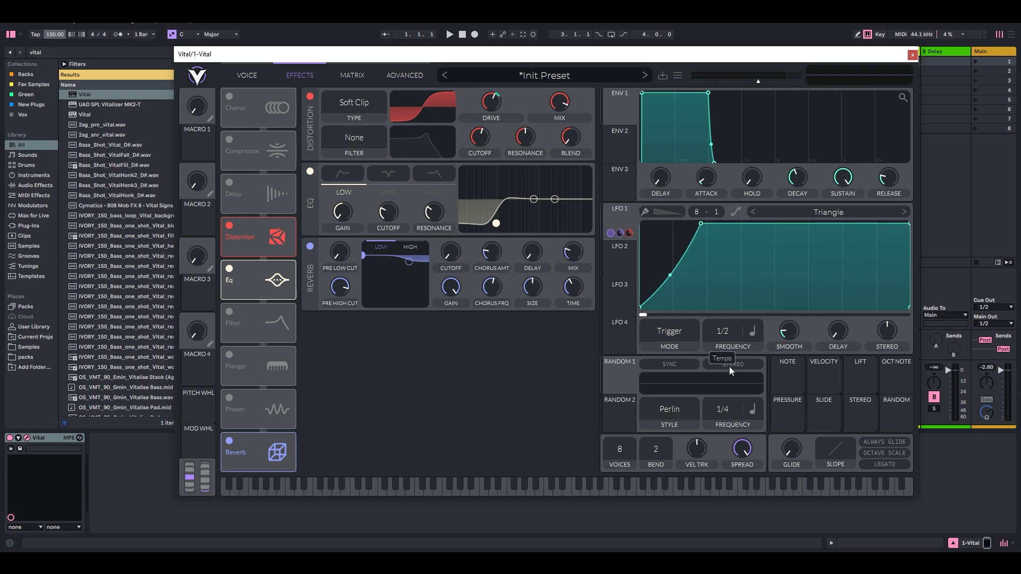
pyautogui.click(675, 334)
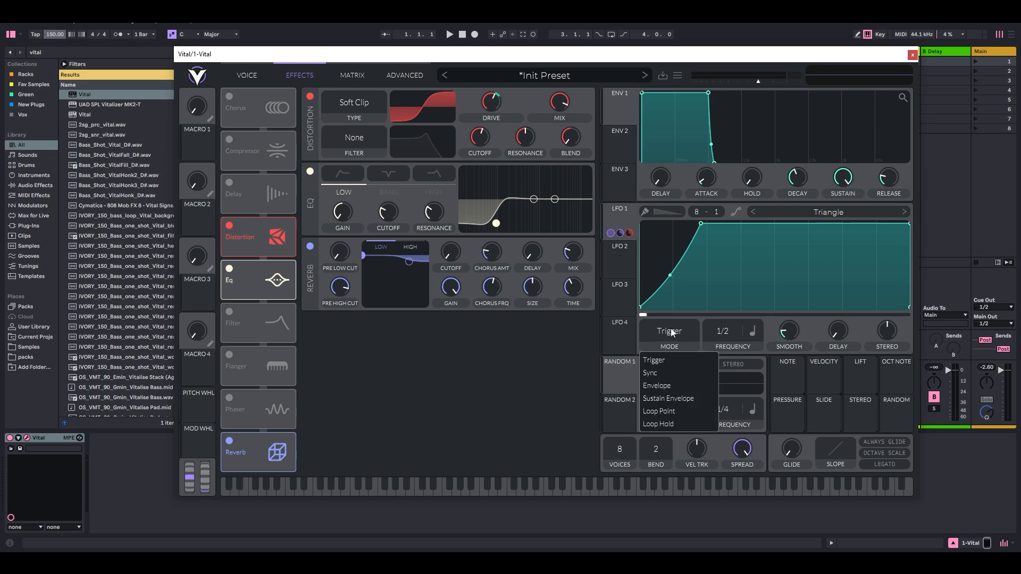
pyautogui.click(668, 384)
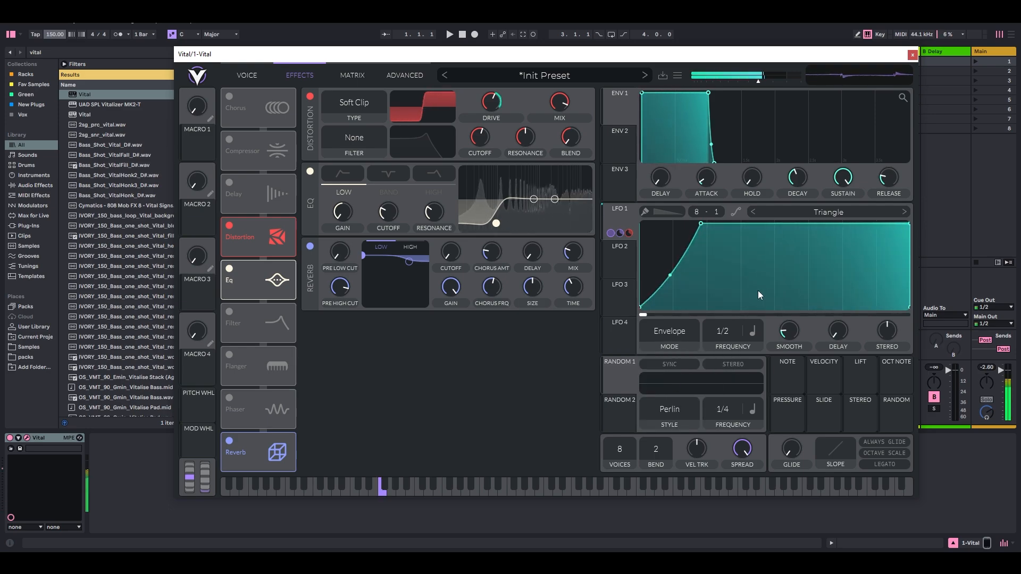
# Lower oscillator 1's wavetable frame to about 121.
pyautogui.click(250, 76)
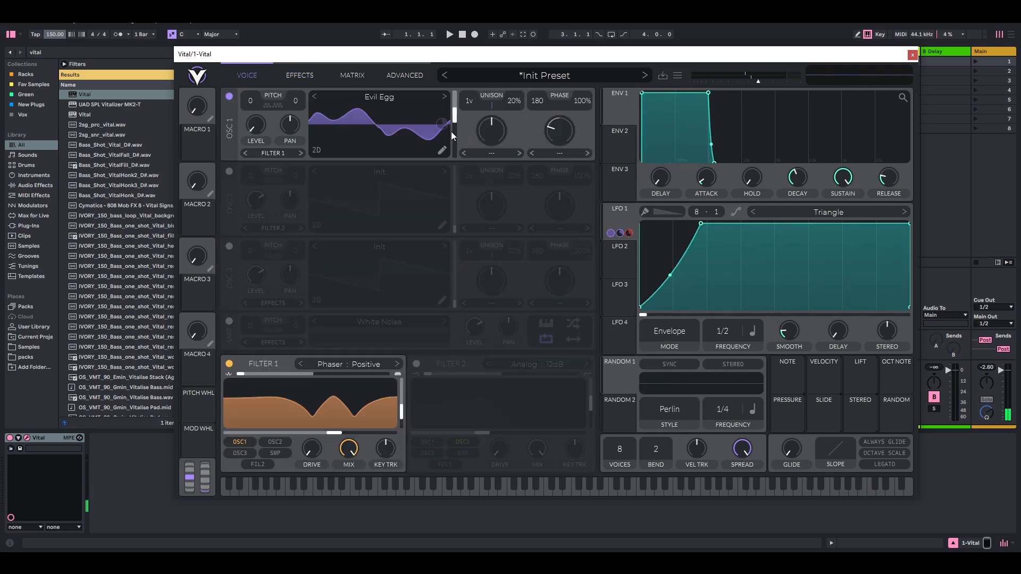
pyautogui.moveTo(456, 114); pyautogui.dragTo(465, 129)
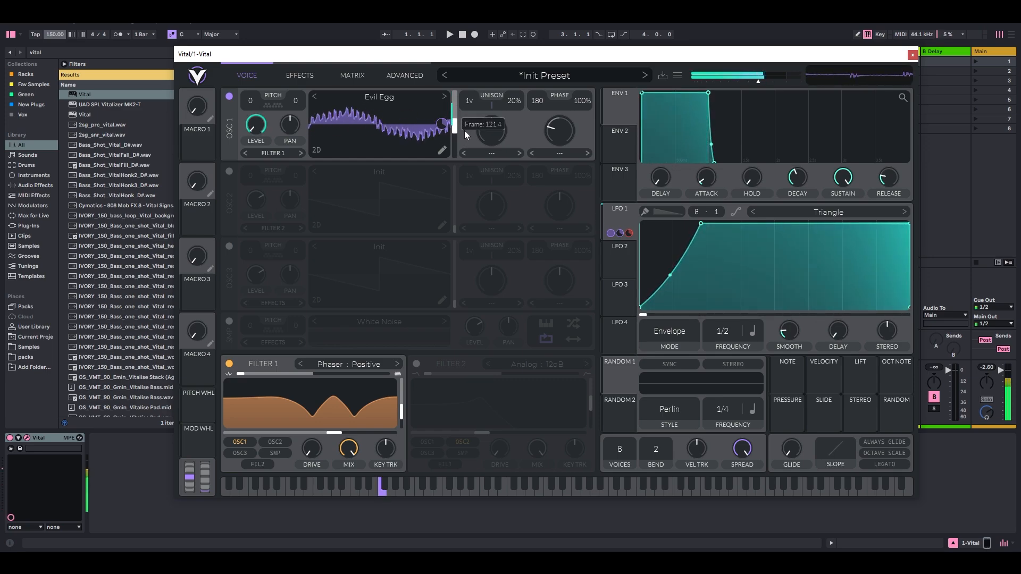